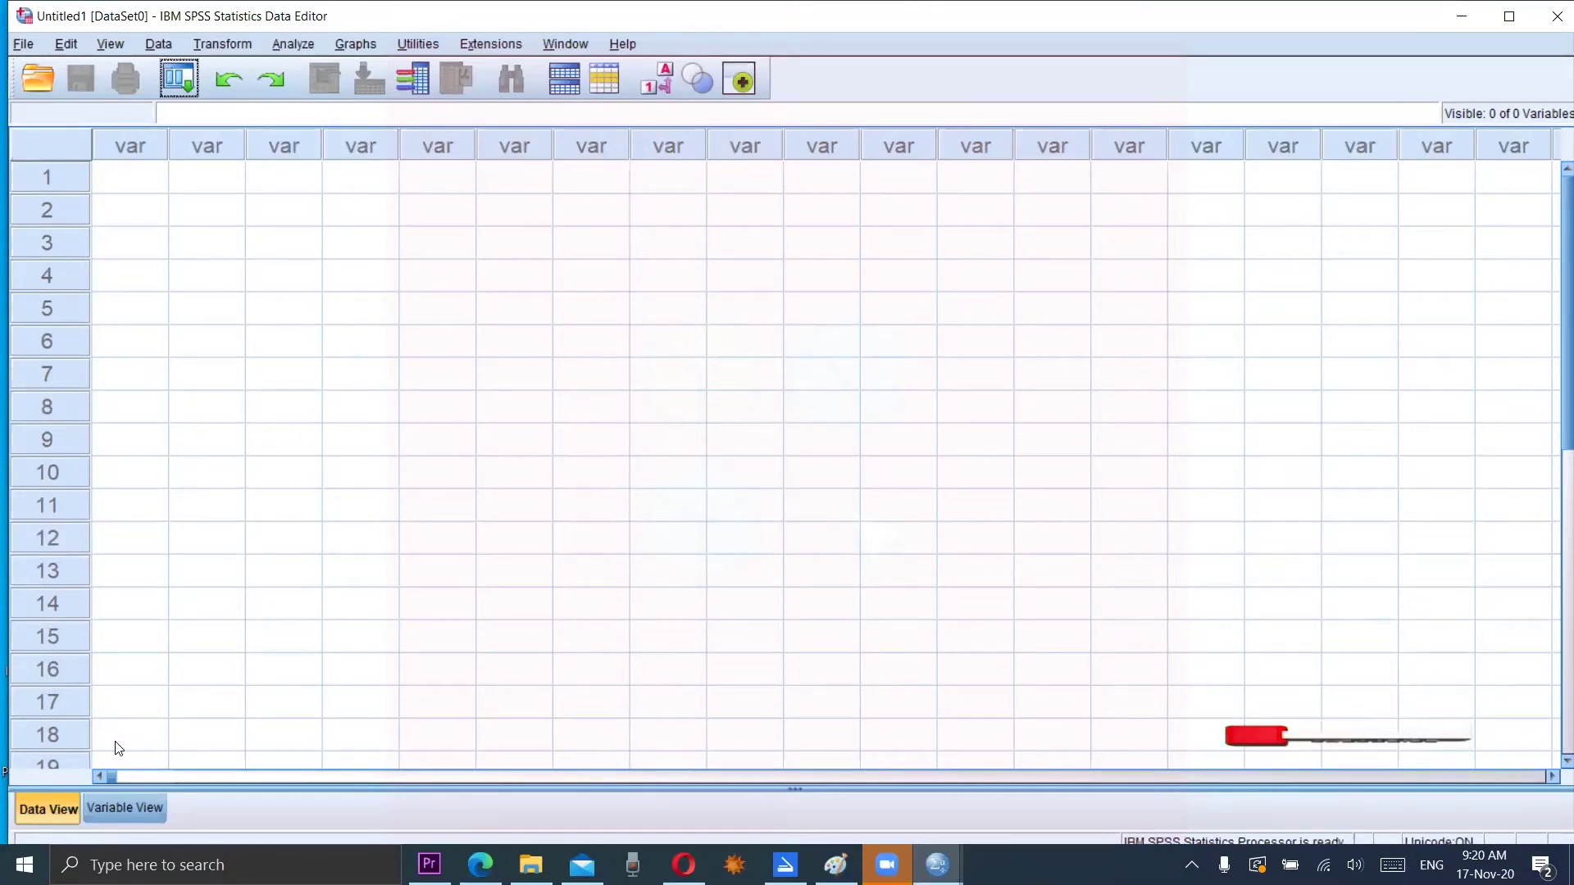
Open Continuous x.sav (variable x, 50 cases) and bring up the Analyze > Descriptive Statistics menu.
click(22, 45)
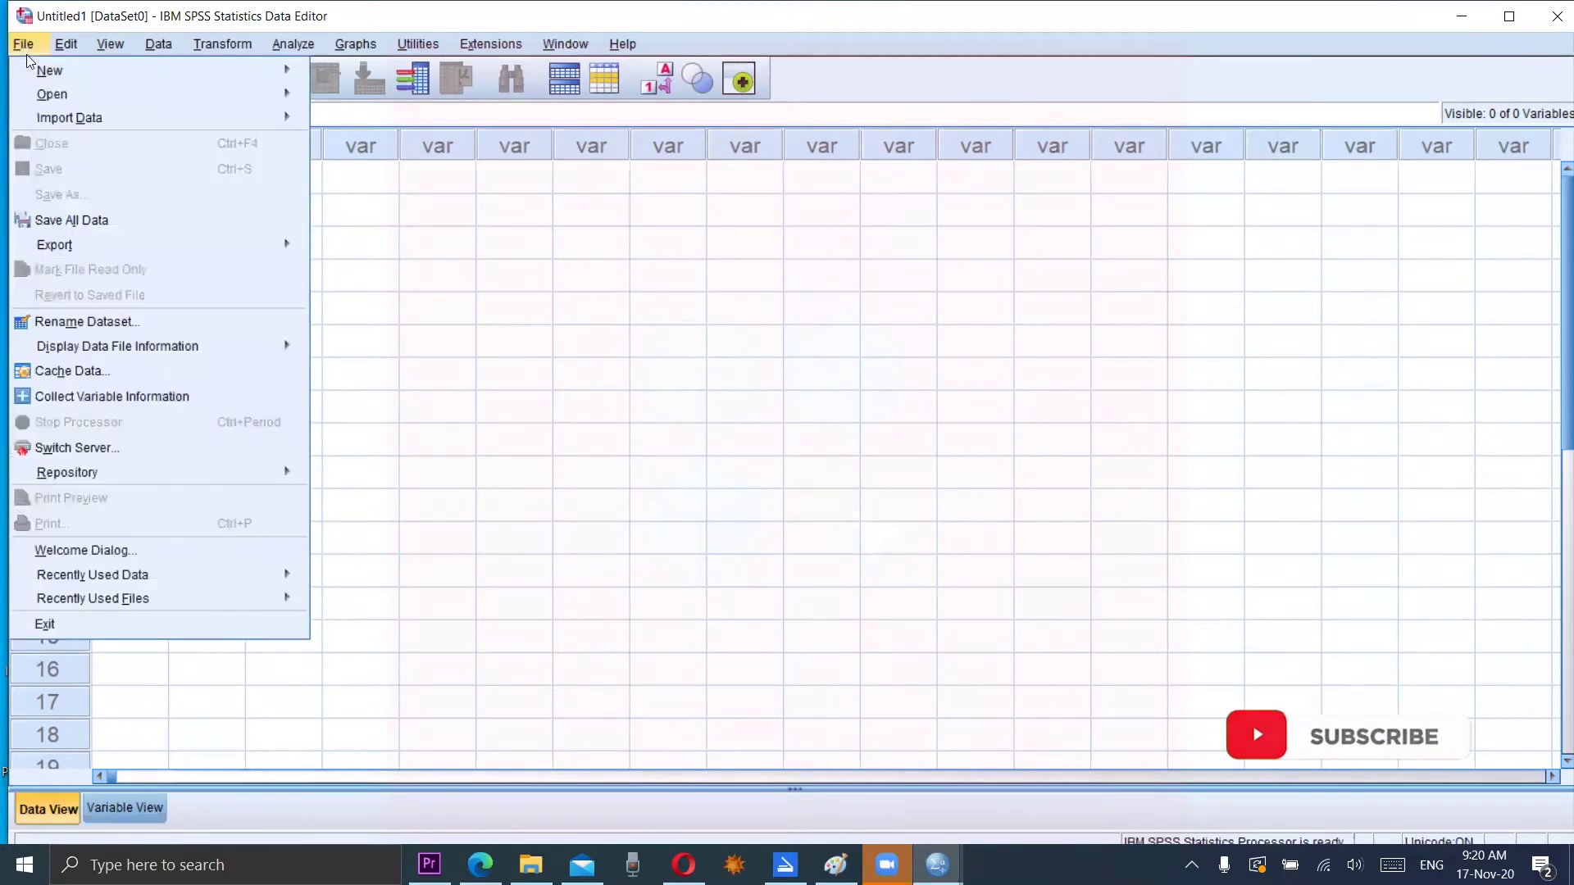
mouse_move(56, 92)
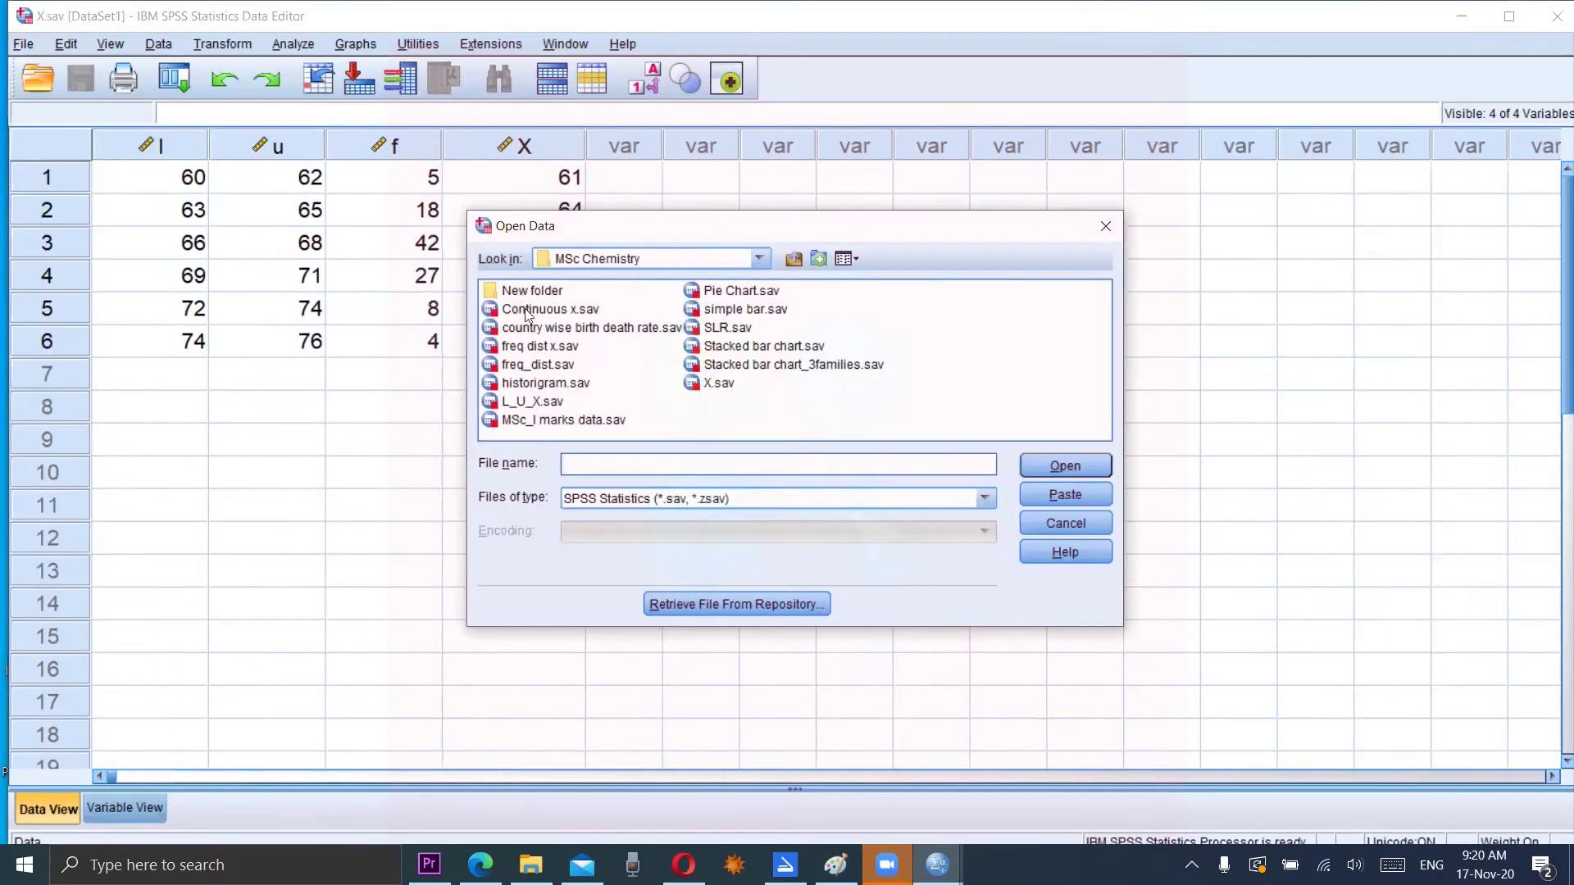
click(525, 308)
double_click(524, 308)
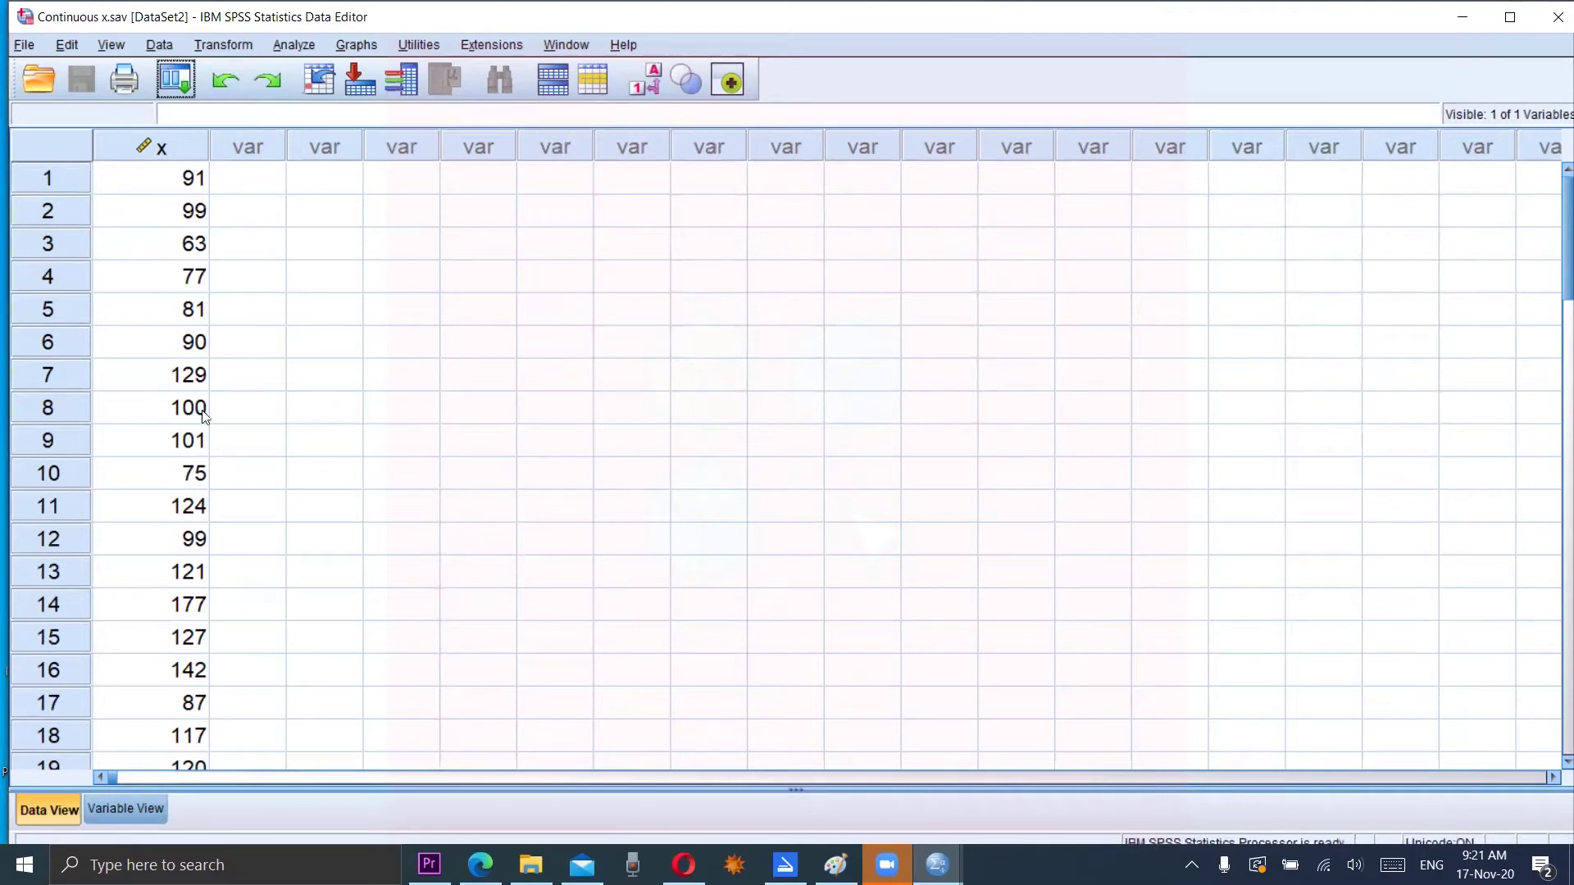
mouse_move(1566, 216)
mouse_down()
mouse_move(1566, 457)
mouse_move(1553, 215)
mouse_up()
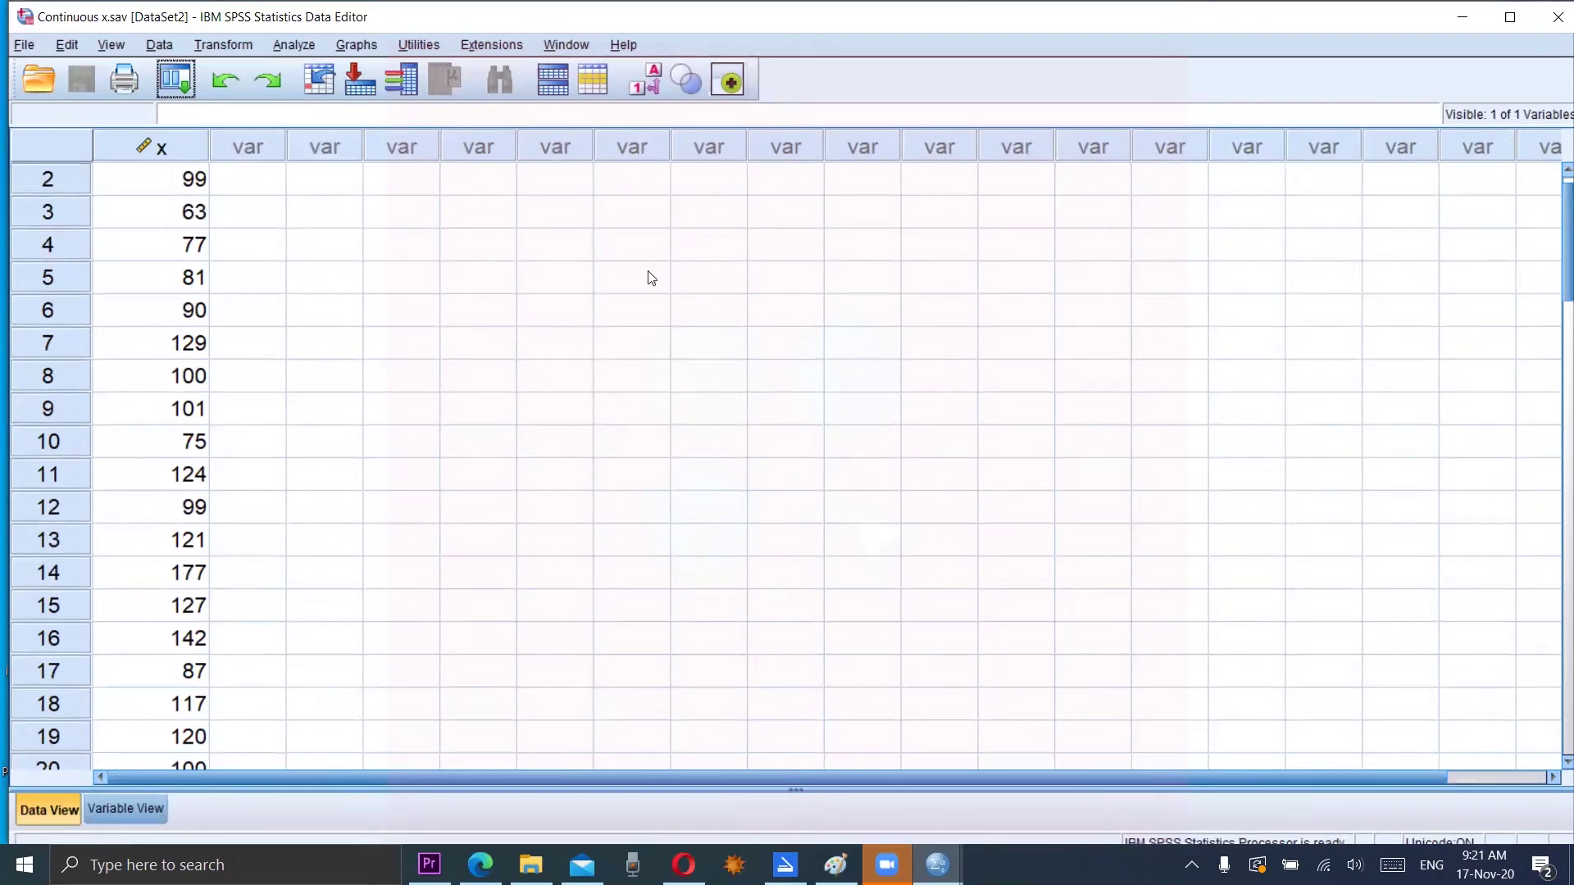
click(286, 45)
mouse_move(334, 97)
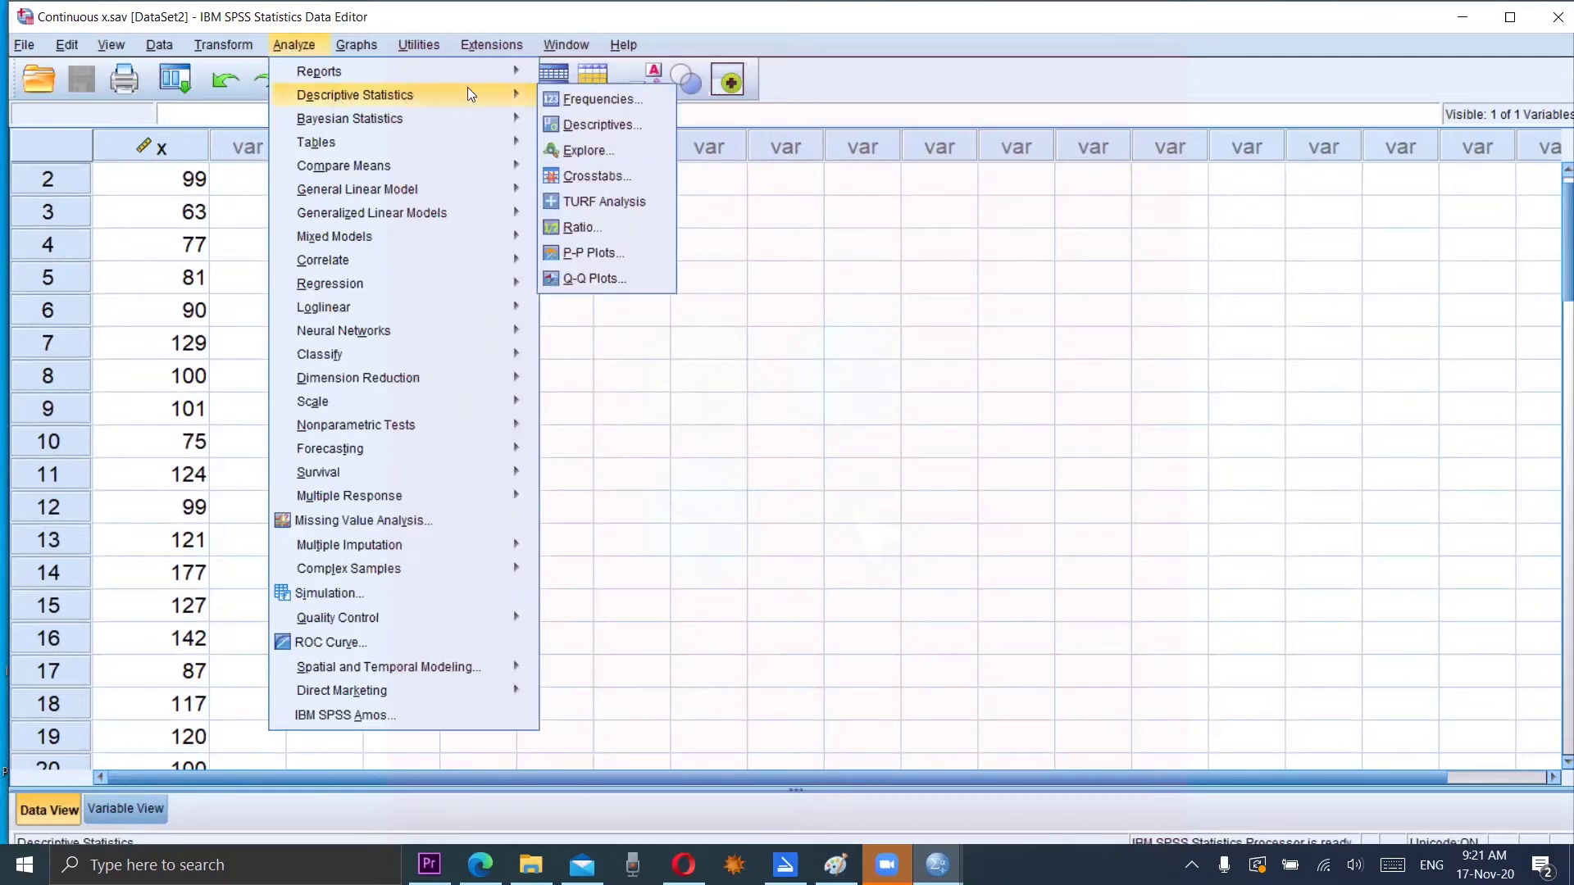
Start Frequencies on x with Display frequency tables unchecked, then open its Statistics options.
click(595, 100)
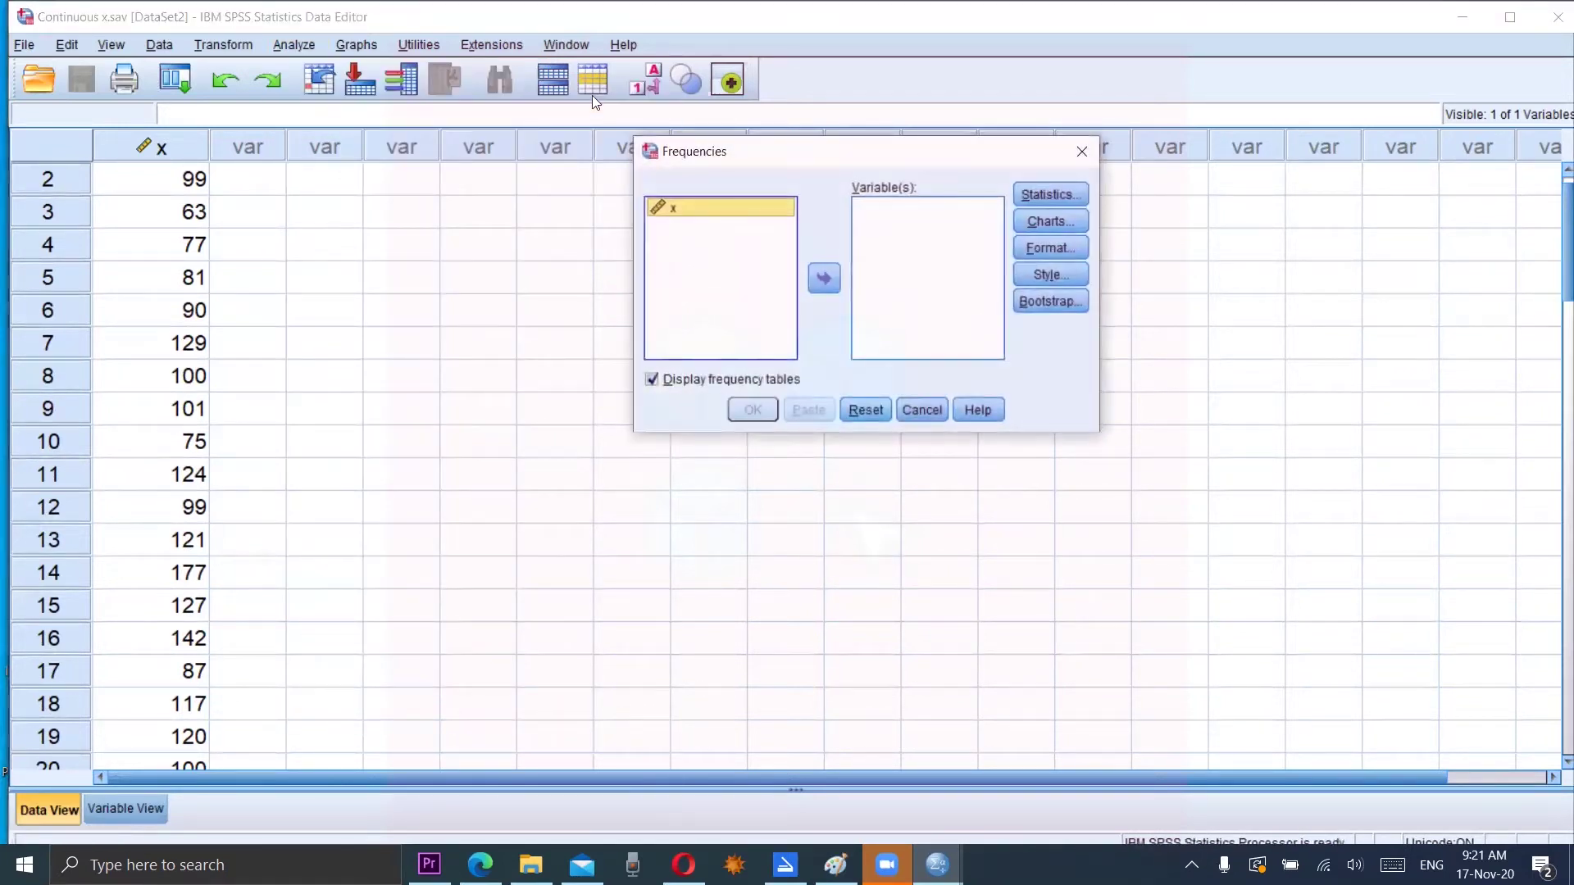
click(710, 206)
double_click(710, 205)
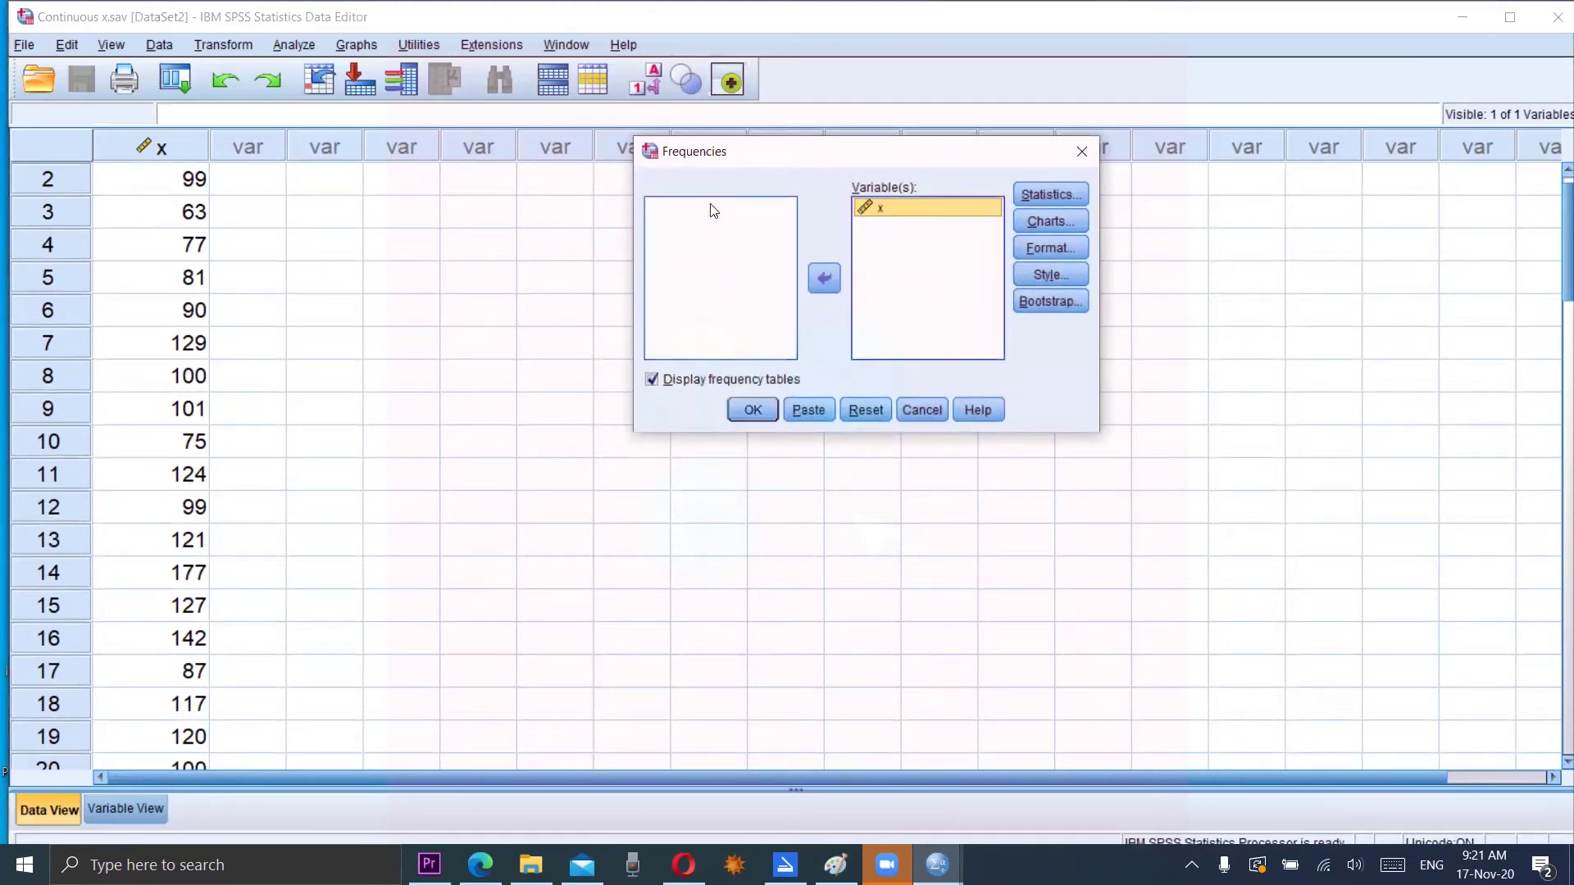
click(653, 380)
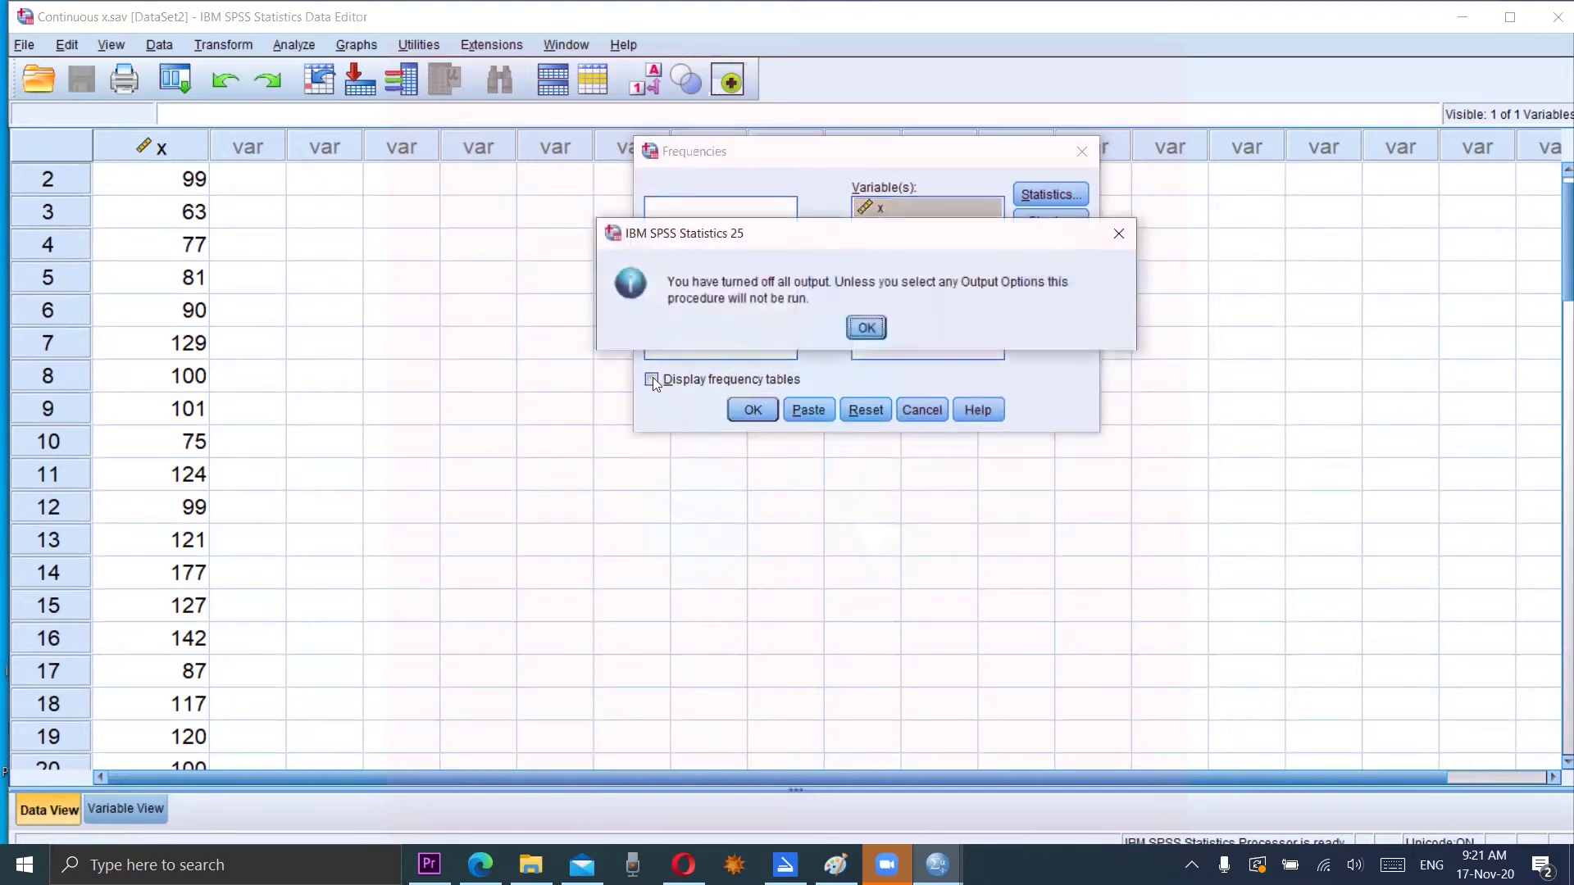
click(864, 330)
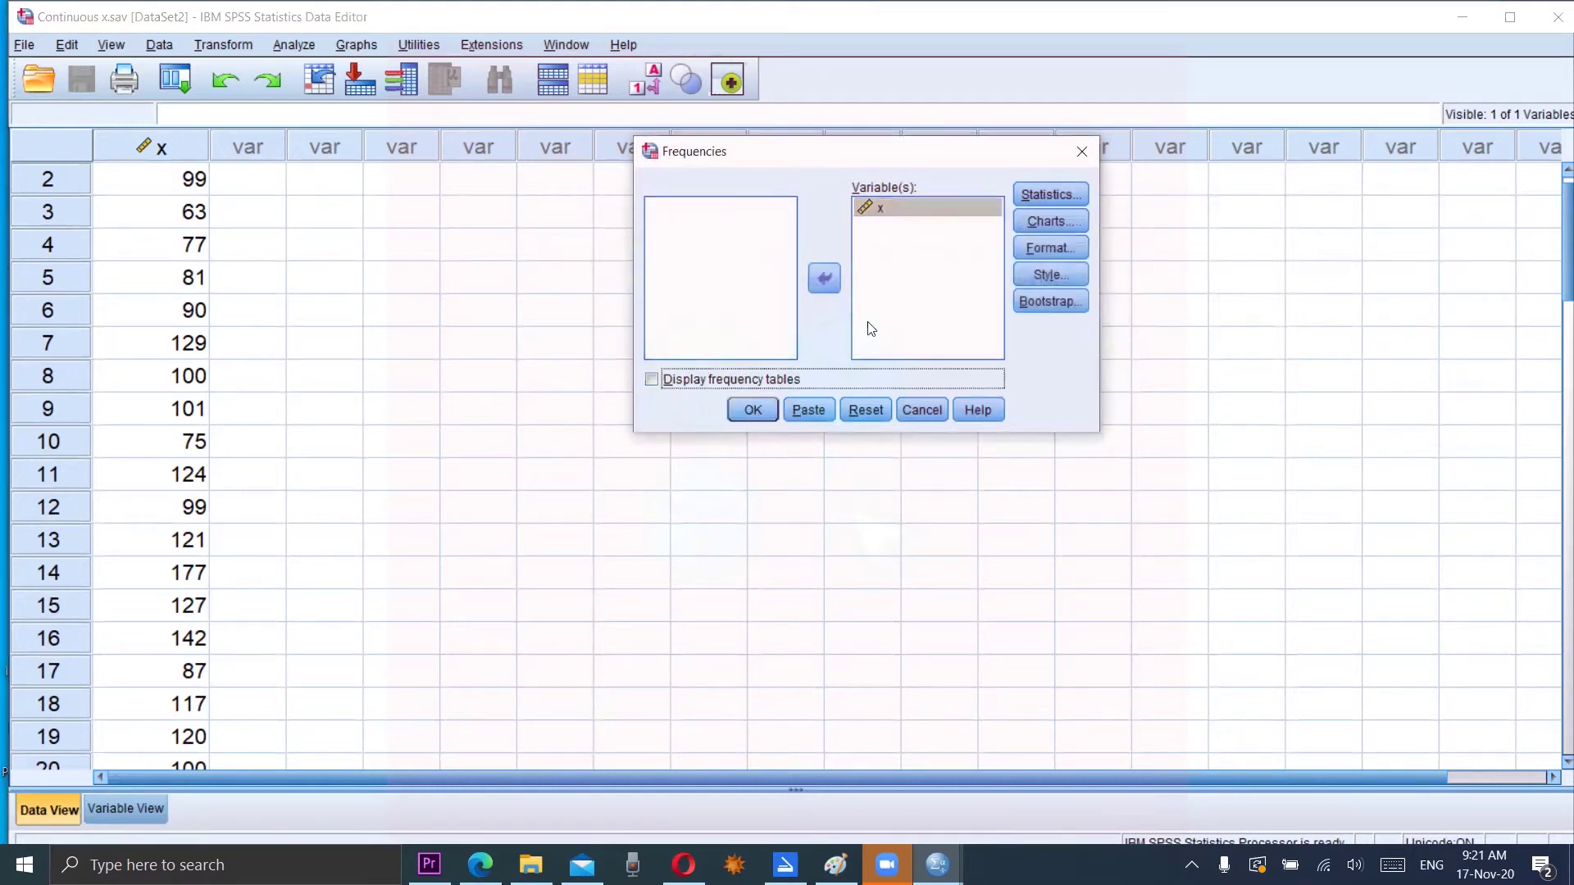
click(1050, 195)
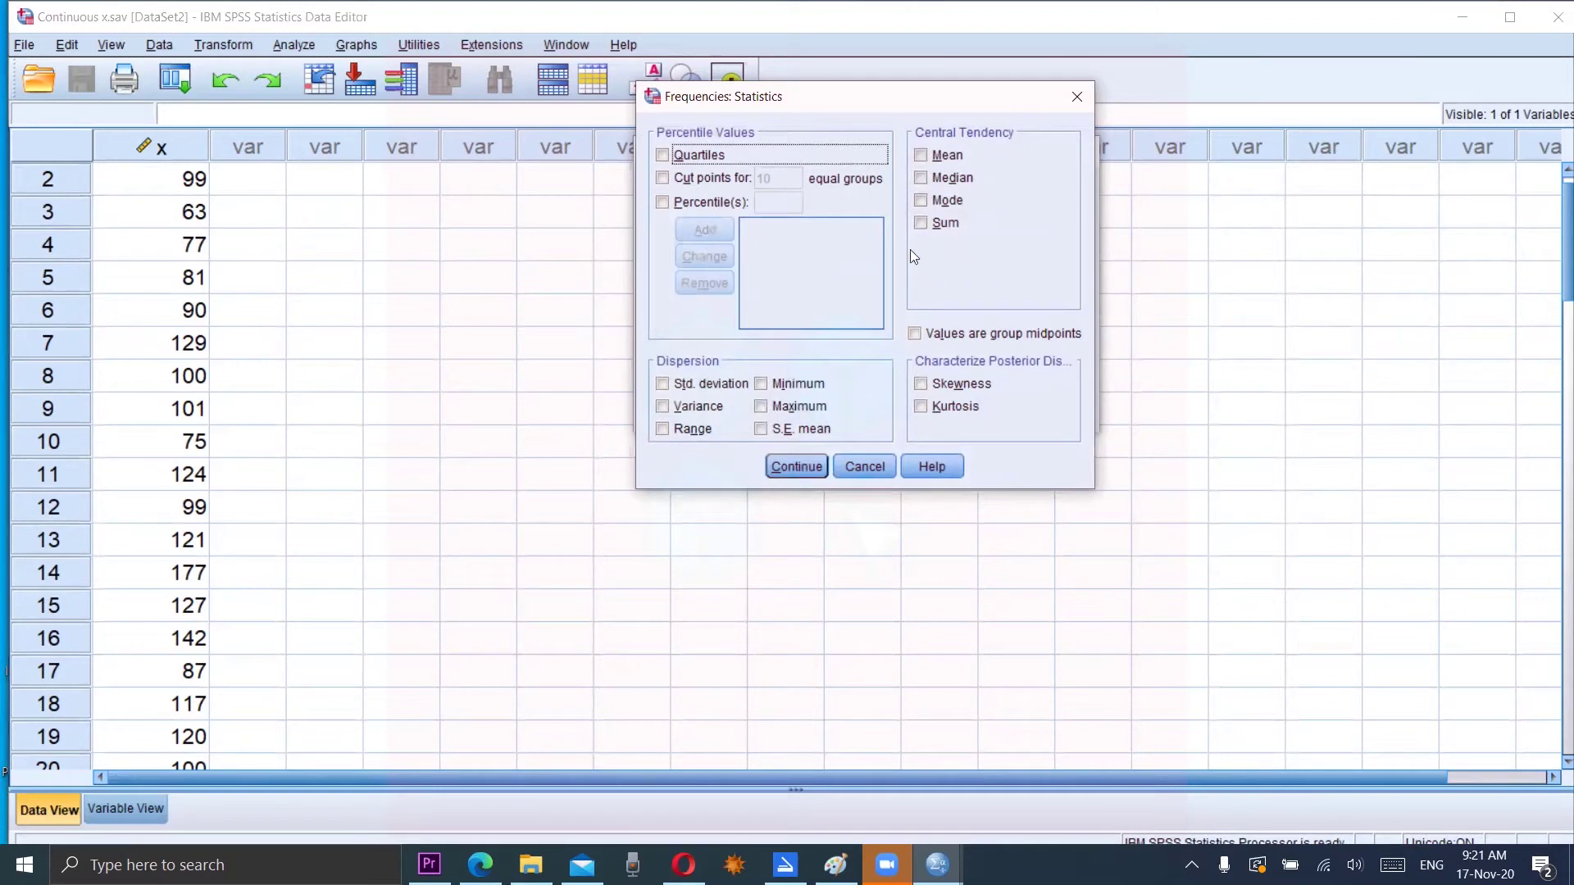
Tick Mean, Median, Mode, Std. deviation, Variance, Range, Skewness and Kurtosis, then Continue.
click(928, 154)
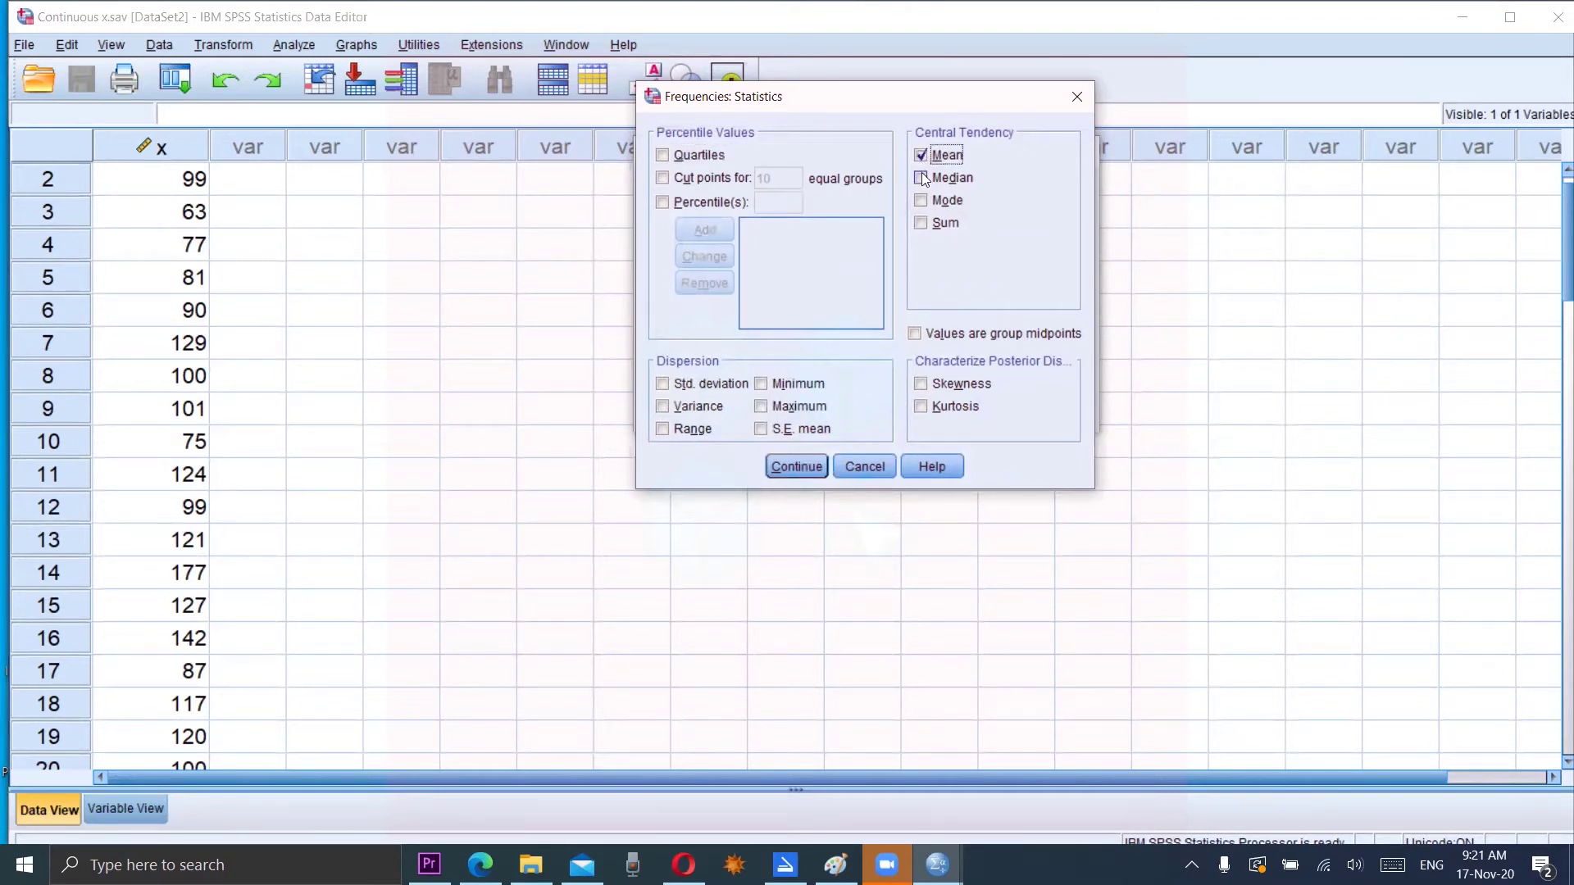
click(922, 178)
click(923, 202)
click(663, 384)
click(662, 406)
click(661, 434)
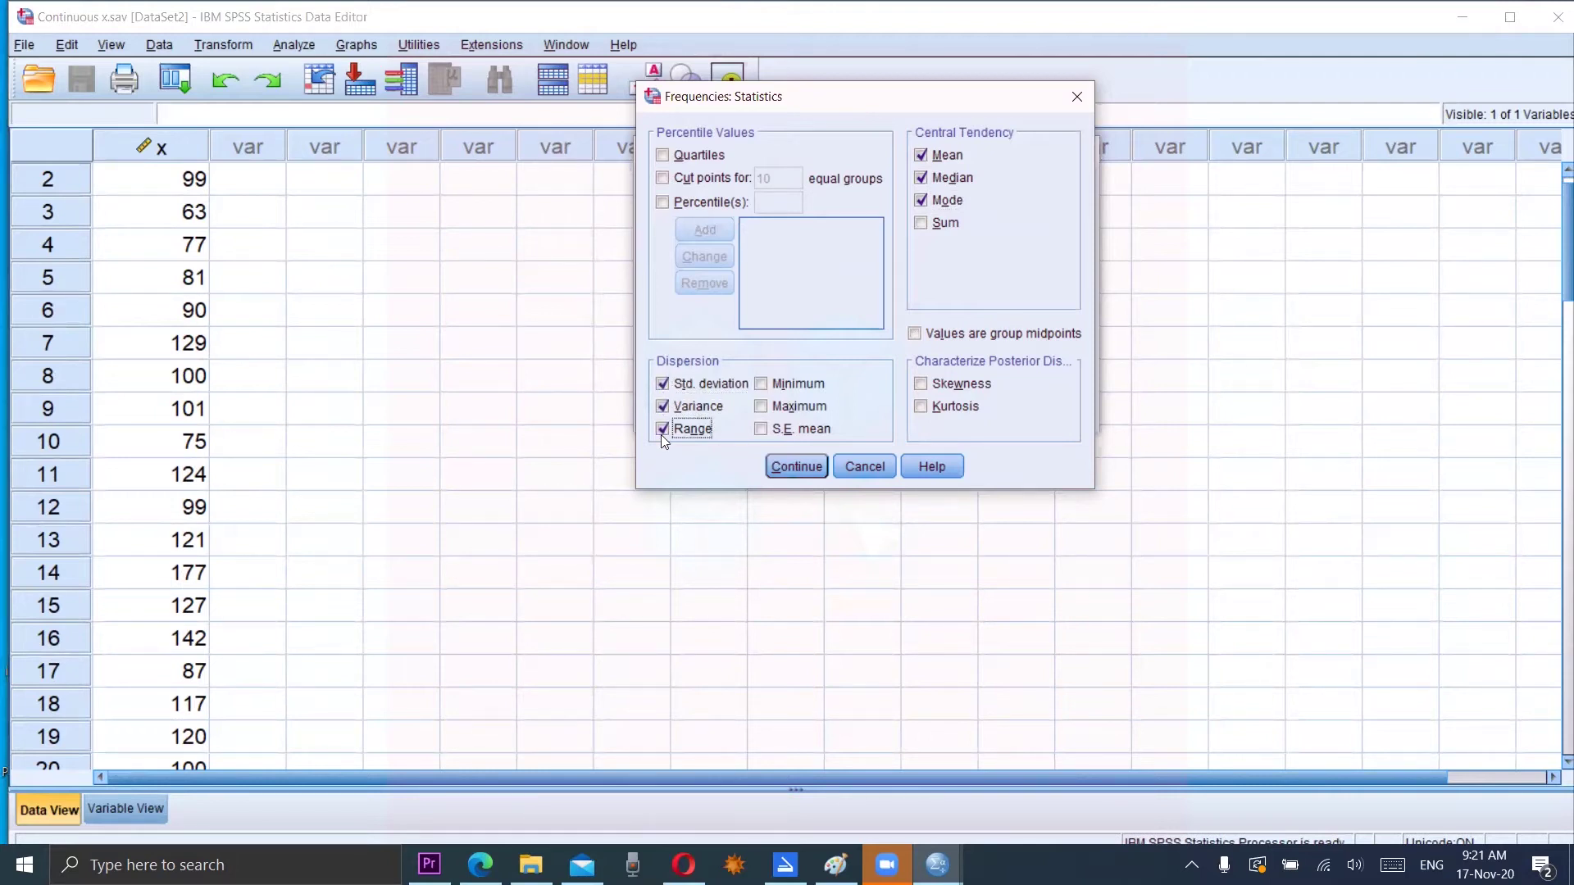
click(923, 387)
click(924, 409)
click(805, 467)
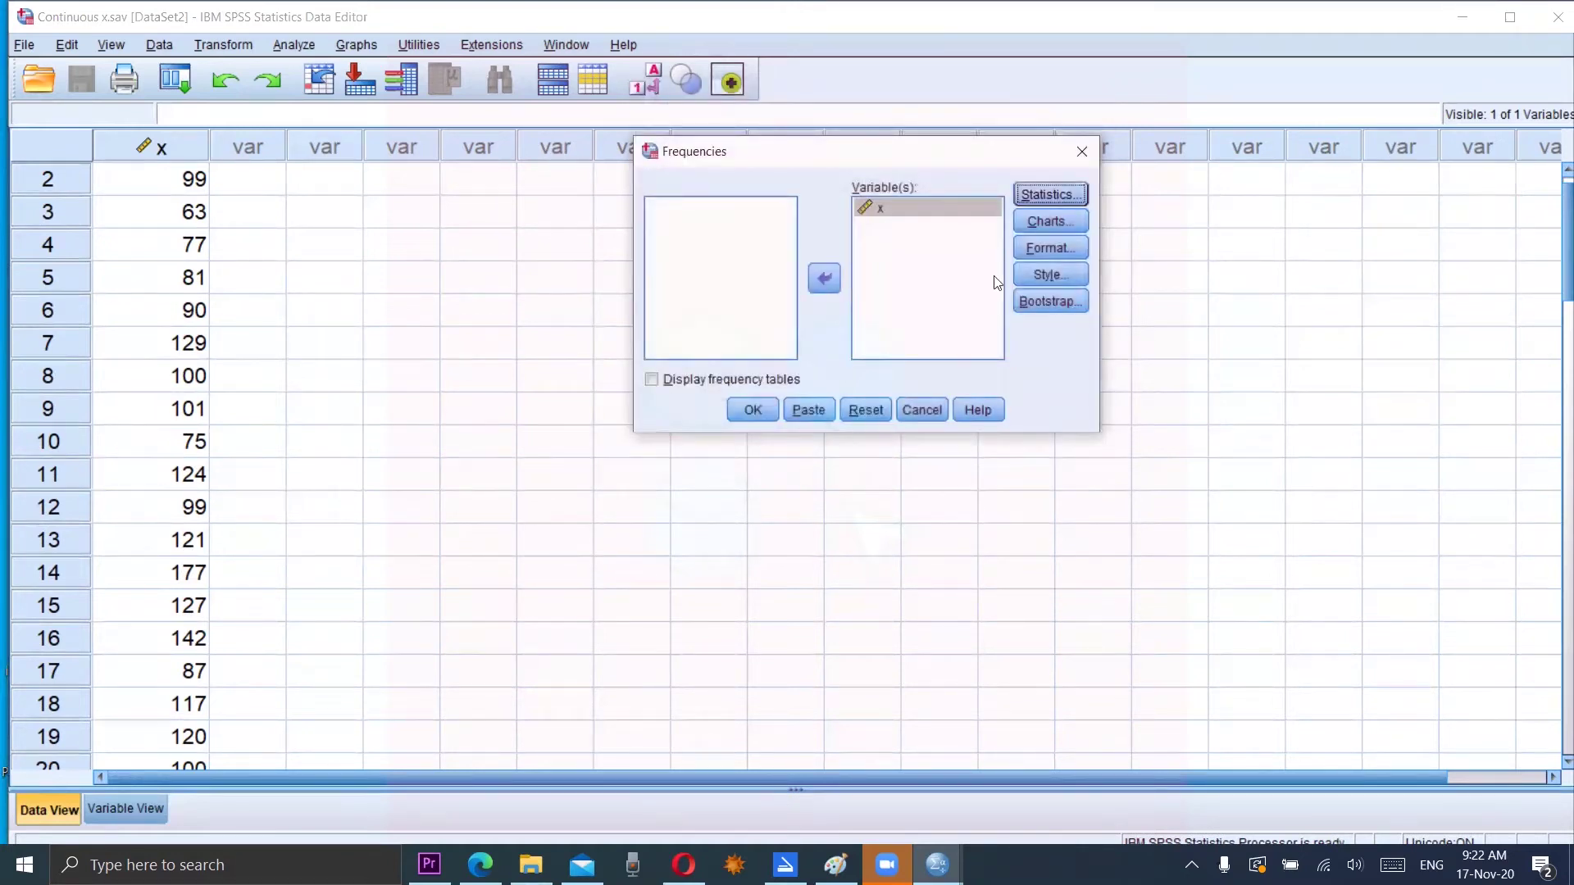
Run Frequencies to get x's Statistics table: mean 110.28, median 110.00, mode 100, range 114.
click(752, 410)
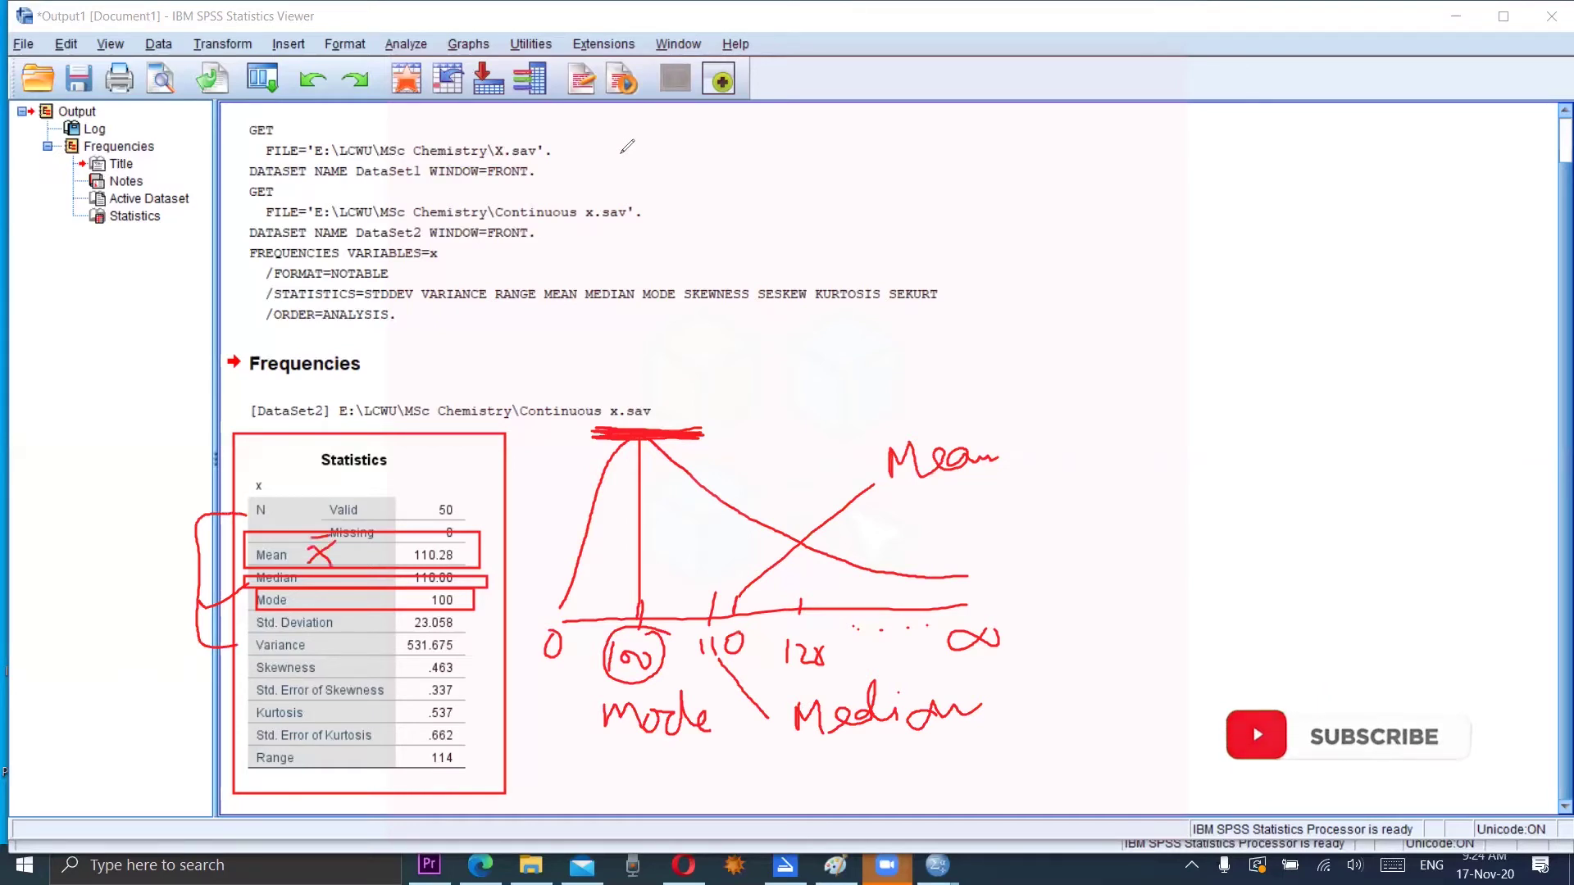
Mark the Median row and the x label beside the Statistics table in red ink.
drag(335, 586, 359, 584)
mouse_move(180, 559)
mouse_down()
mouse_move(358, 592)
mouse_move(176, 588)
mouse_up()
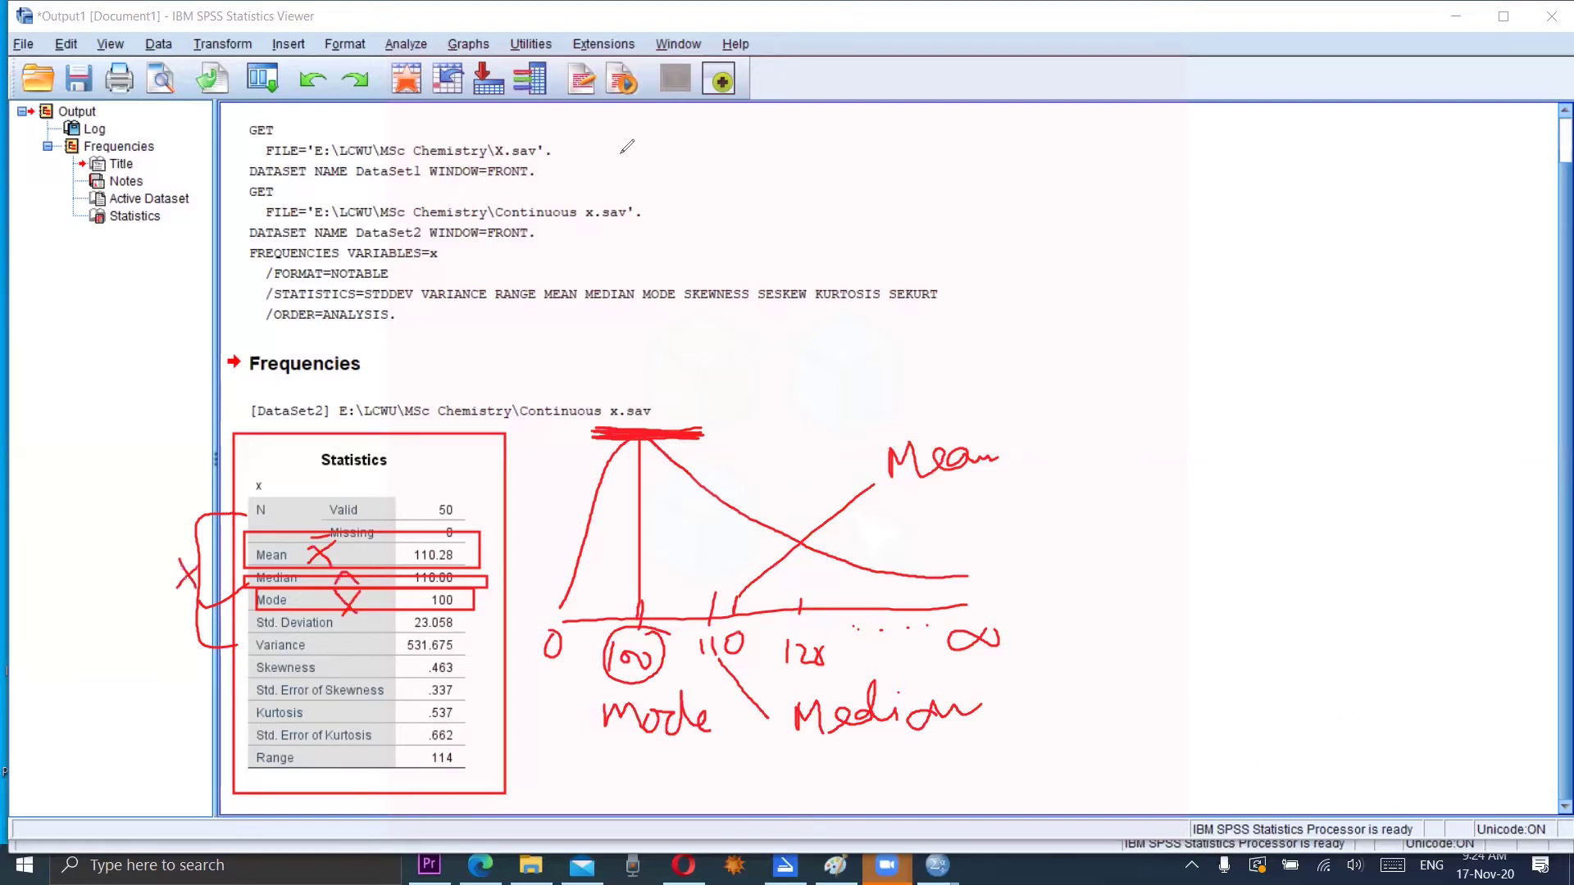
drag(222, 525, 176, 544)
Write 'mode < median < mean' above the sketch and label it +ve skewed.
mouse_move(572, 343)
mouse_down()
mouse_move(601, 371)
mouse_move(564, 364)
mouse_move(569, 314)
mouse_move(664, 330)
mouse_move(626, 349)
mouse_move(664, 368)
mouse_move(734, 368)
mouse_move(738, 340)
mouse_move(693, 370)
mouse_up()
mouse_move(740, 320)
mouse_down()
mouse_move(693, 369)
mouse_move(690, 327)
mouse_up()
mouse_move(811, 336)
mouse_down()
mouse_move(763, 366)
mouse_move(879, 373)
mouse_move(844, 371)
mouse_move(882, 322)
mouse_up()
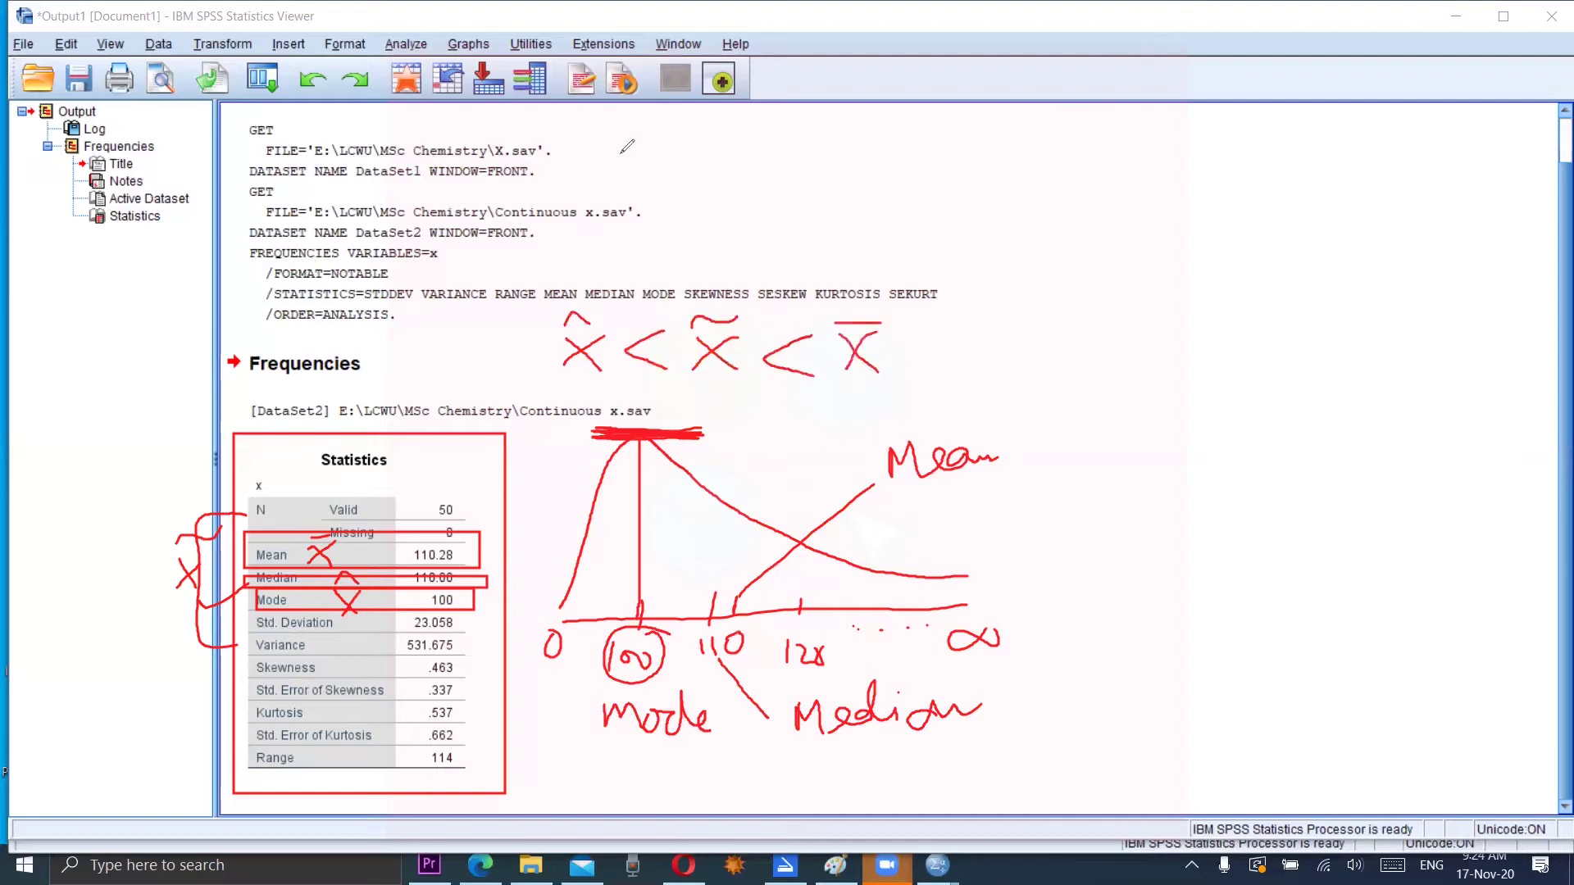
mouse_move(899, 390)
mouse_down()
mouse_move(927, 390)
mouse_move(526, 396)
mouse_move(940, 377)
mouse_up()
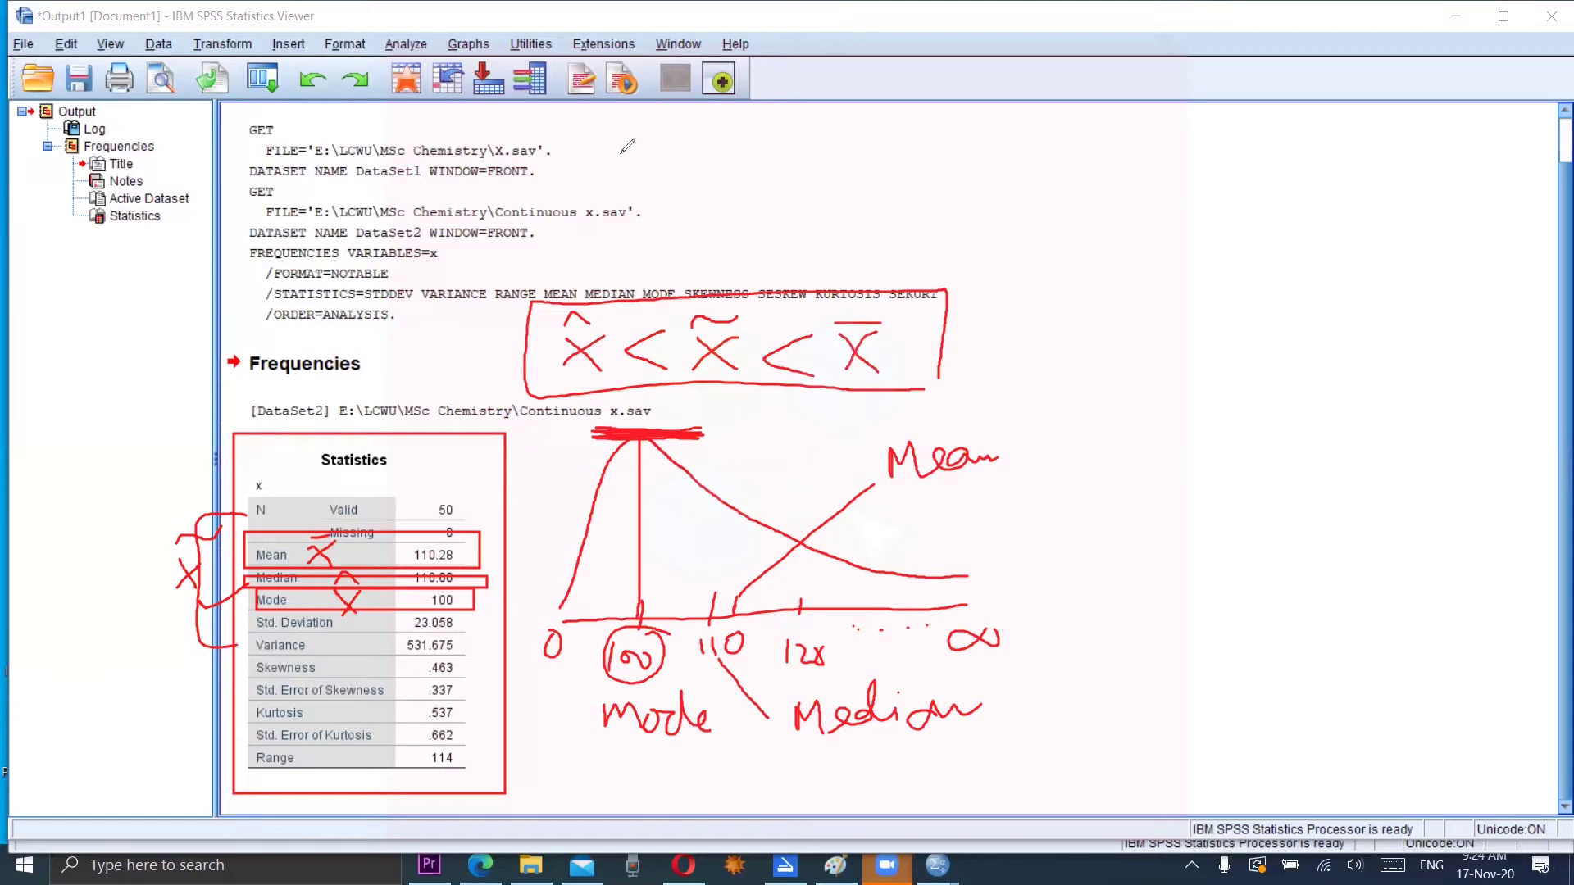
drag(971, 351, 1008, 347)
mouse_move(995, 330)
mouse_down()
mouse_move(993, 368)
mouse_move(1040, 333)
mouse_move(1070, 352)
mouse_up()
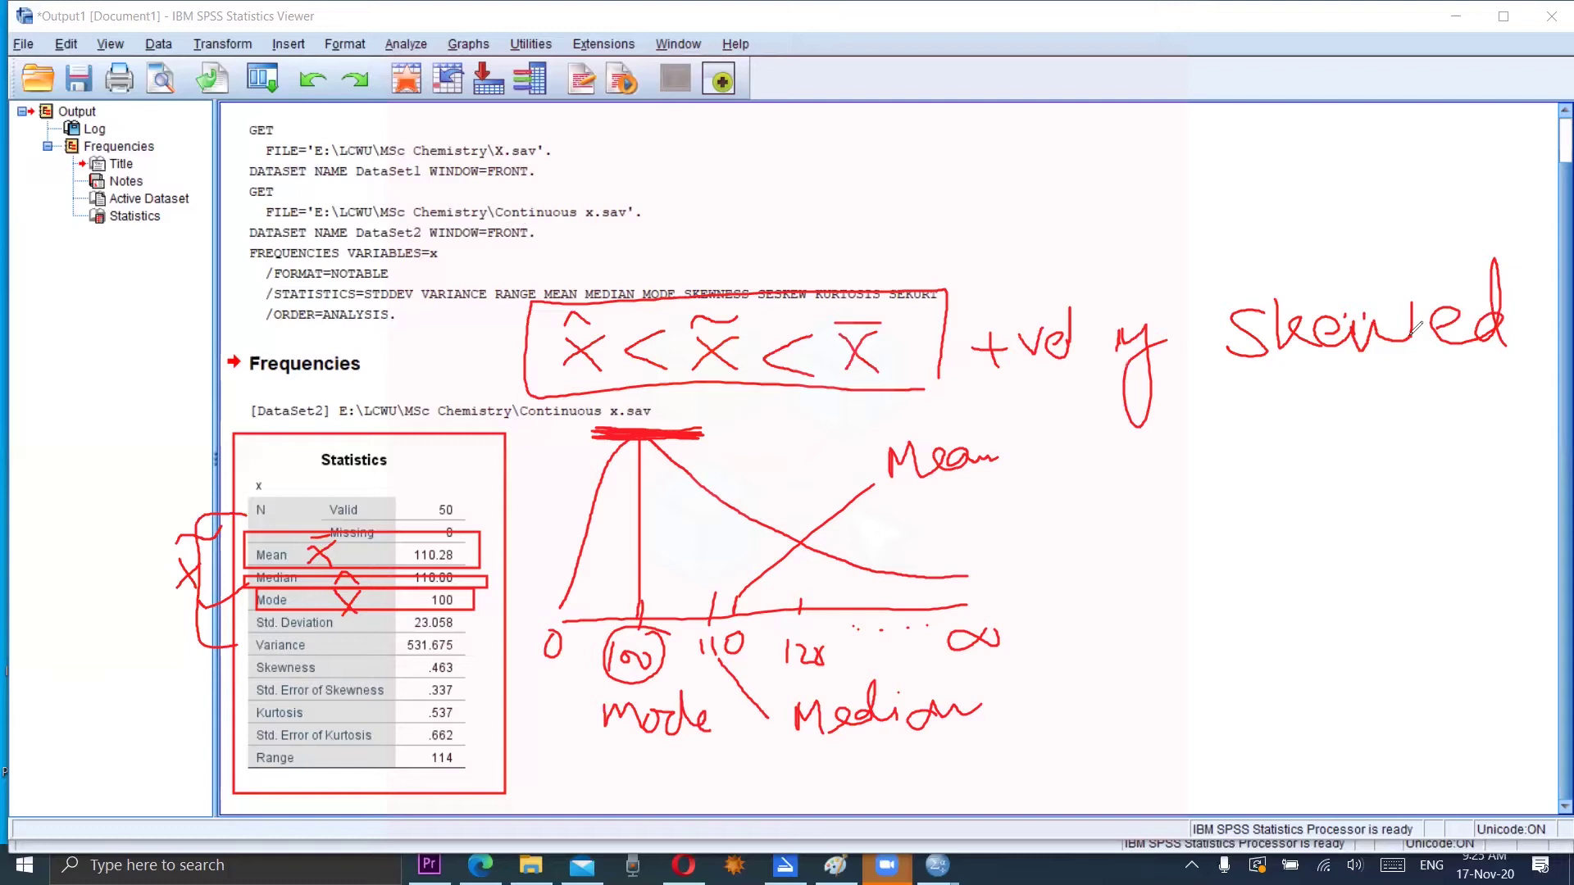
mouse_move(192, 663)
mouse_down()
mouse_move(238, 661)
mouse_move(221, 692)
mouse_up()
mouse_move(485, 651)
mouse_down()
mouse_move(457, 647)
mouse_move(406, 686)
mouse_move(461, 645)
mouse_up()
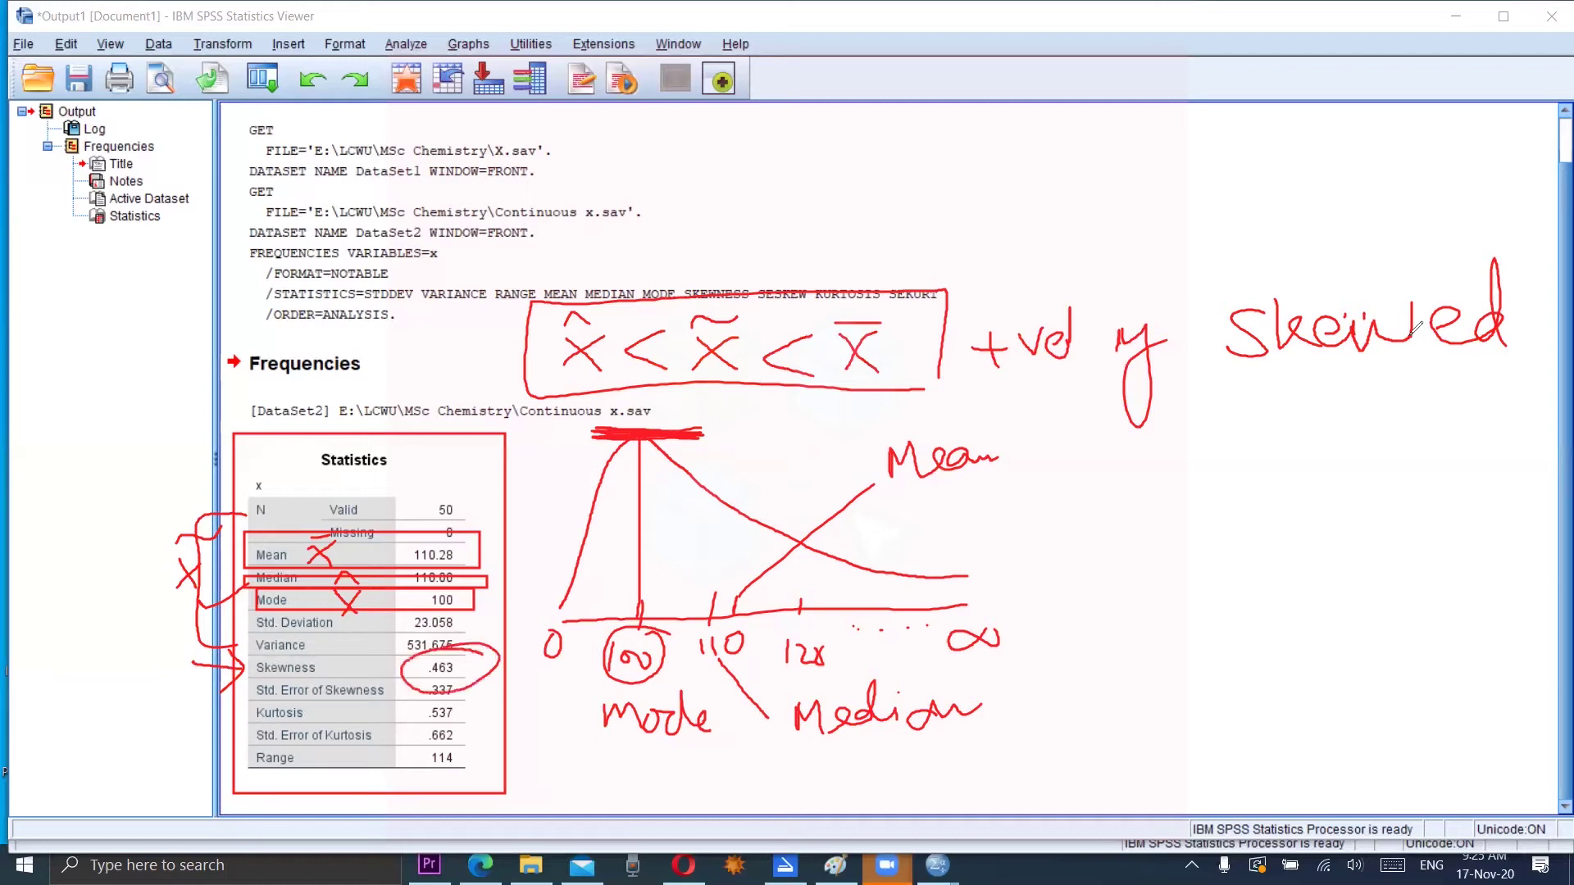
mouse_move(192, 711)
mouse_down()
mouse_move(246, 713)
mouse_move(218, 734)
mouse_up()
mouse_move(490, 697)
mouse_down()
mouse_move(439, 700)
mouse_move(412, 729)
mouse_move(480, 697)
mouse_up()
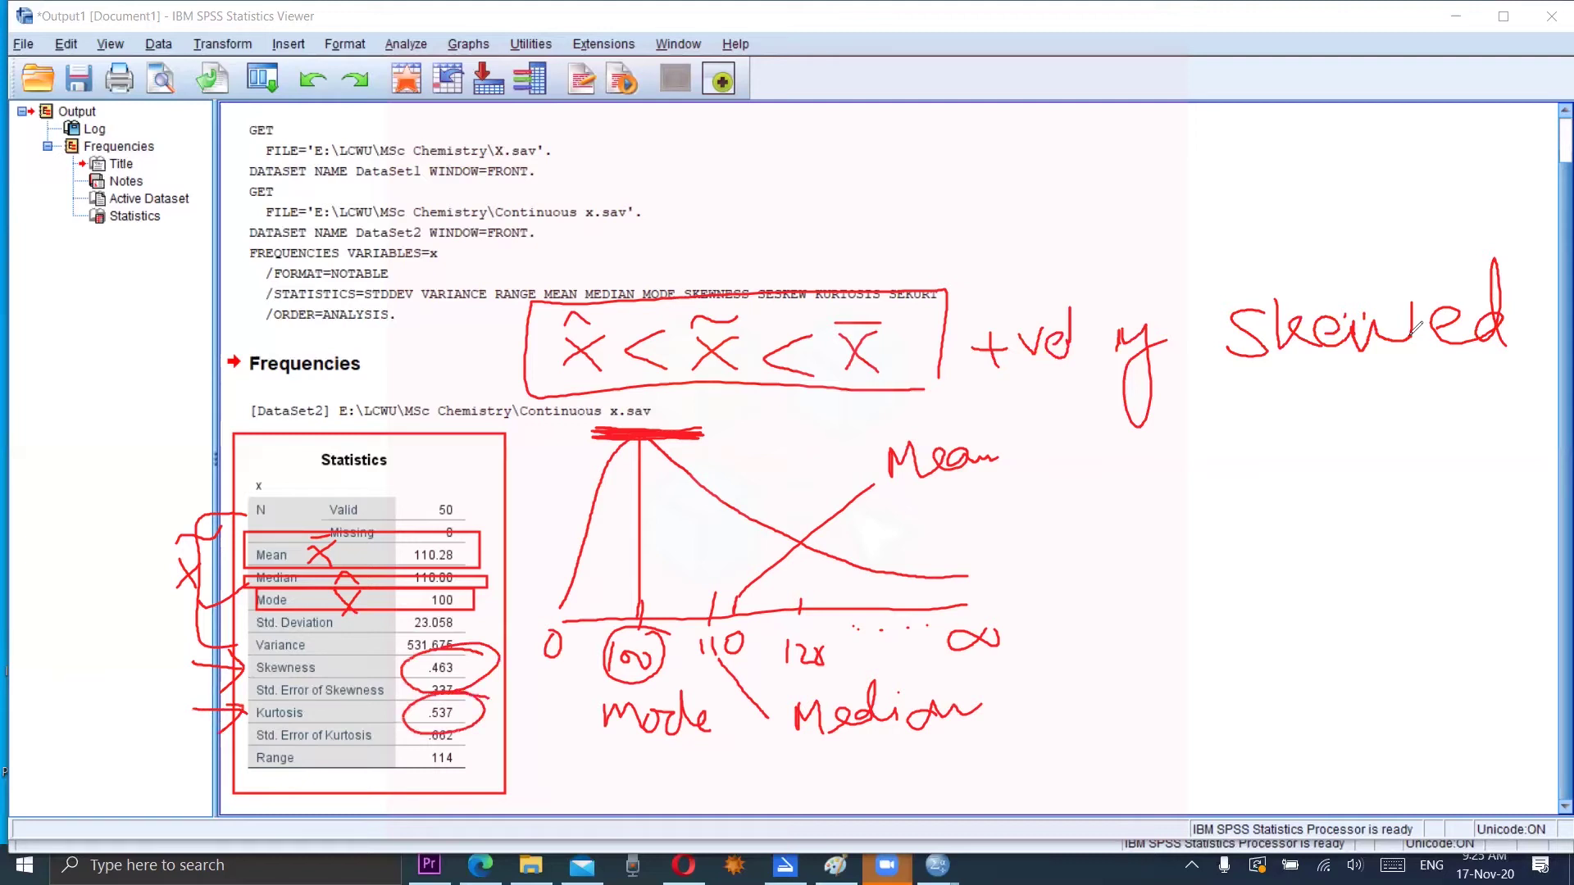
mouse_move(1068, 488)
mouse_down()
mouse_move(1042, 533)
mouse_move(1069, 533)
mouse_up()
mouse_move(1123, 496)
mouse_down()
mouse_move(1071, 504)
mouse_move(1167, 547)
mouse_up()
mouse_move(1295, 494)
mouse_down()
mouse_move(1263, 515)
mouse_move(1293, 492)
mouse_up()
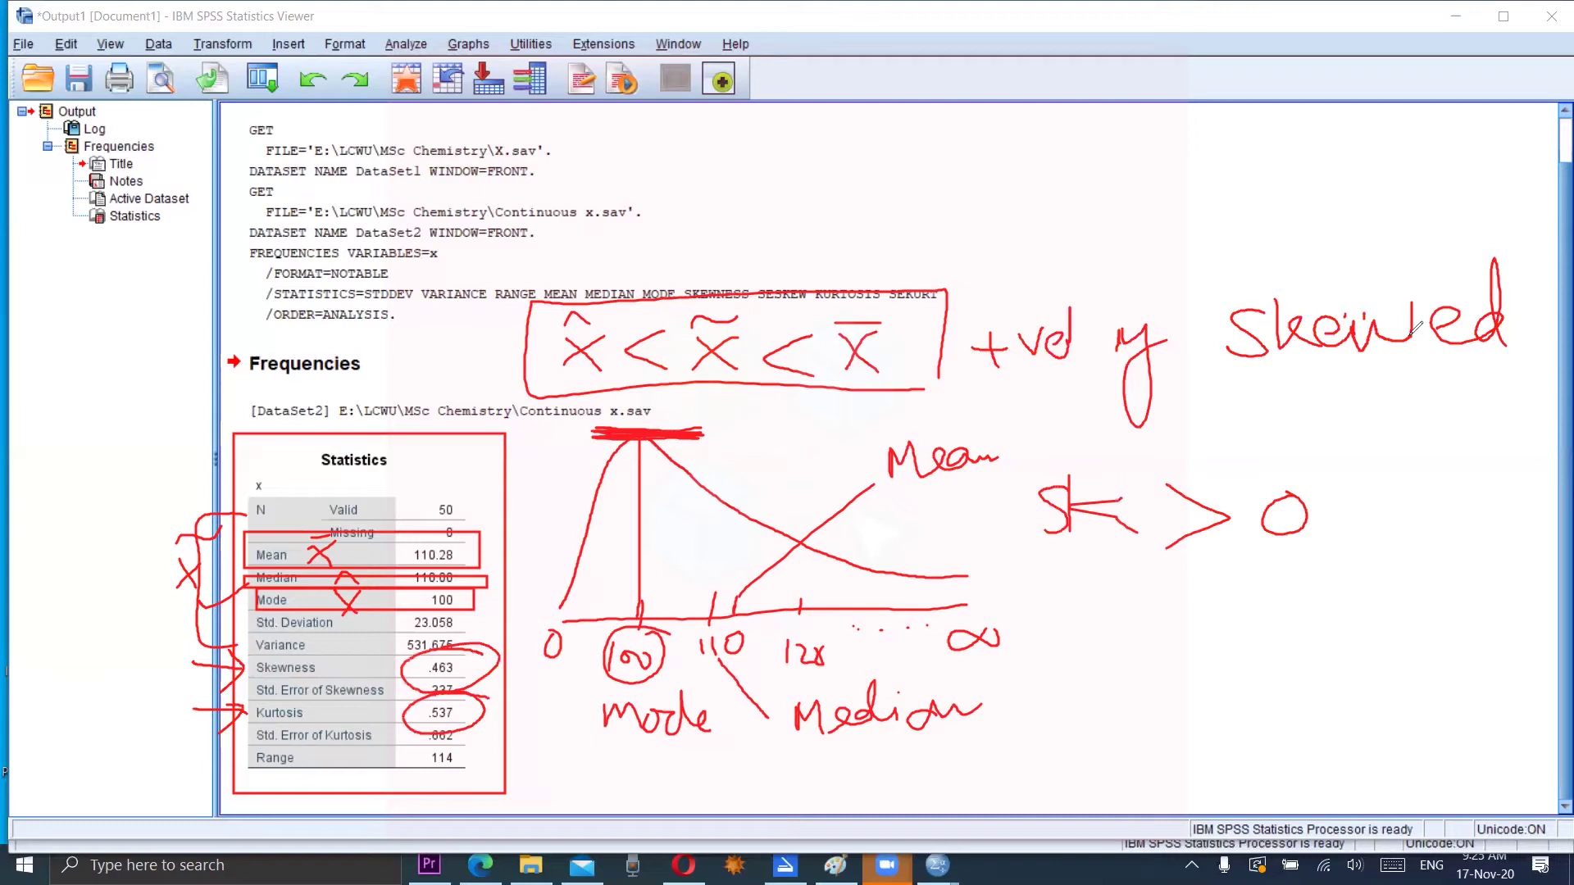
mouse_move(1139, 602)
mouse_down()
mouse_move(1137, 670)
mouse_move(1143, 653)
mouse_move(1200, 674)
mouse_move(1267, 617)
mouse_move(1297, 661)
mouse_up()
mouse_move(1308, 587)
mouse_down()
mouse_move(1411, 629)
mouse_move(1302, 687)
mouse_up()
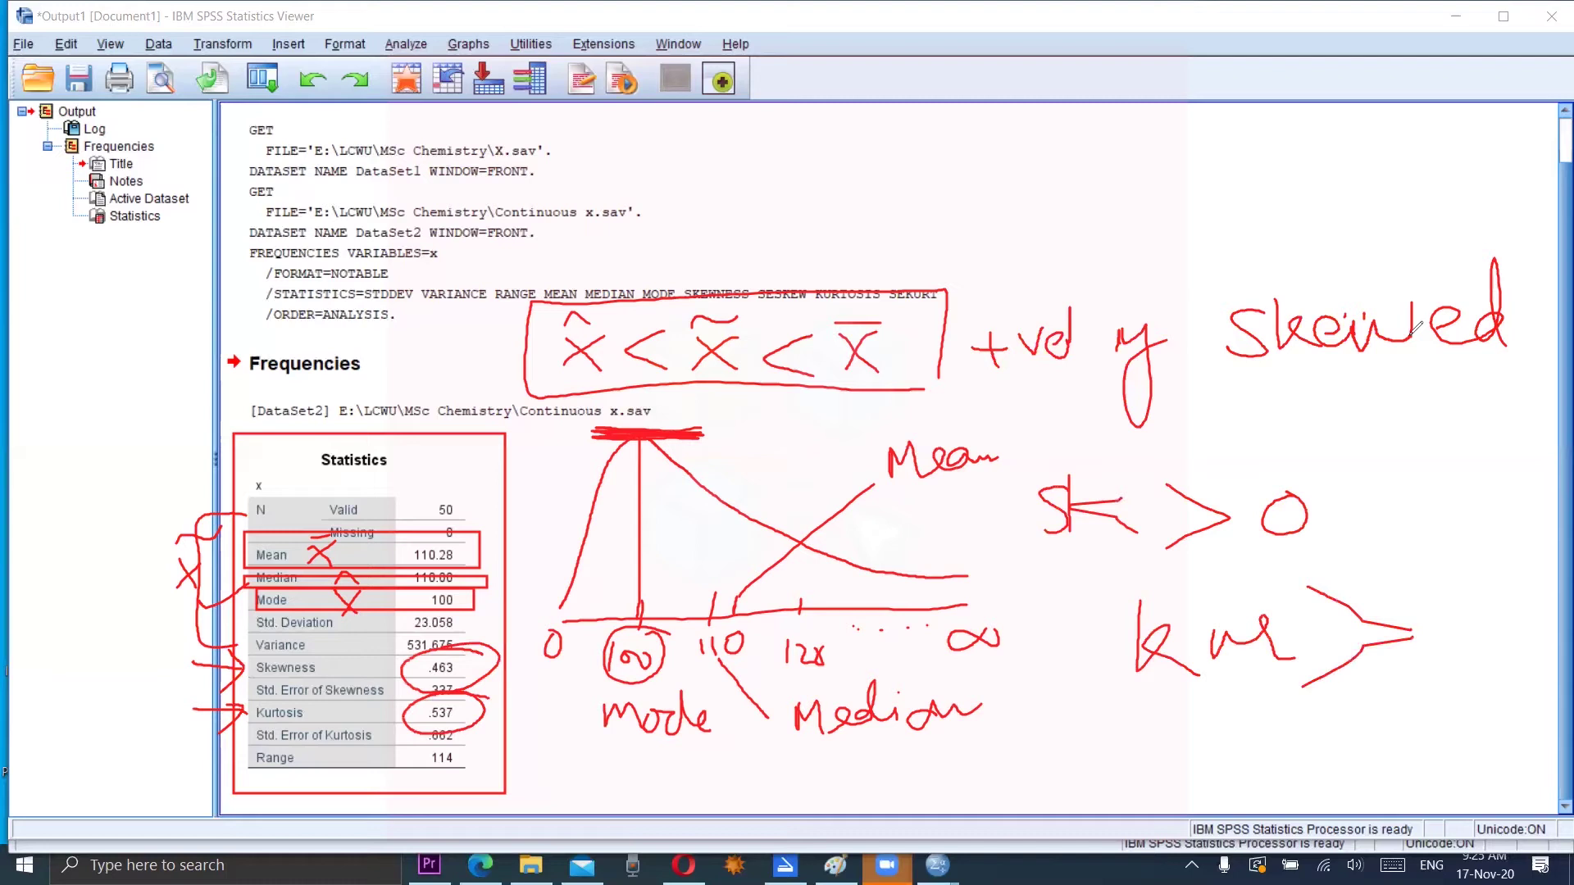
drag(1458, 607, 1446, 605)
mouse_move(1436, 502)
mouse_down()
mouse_move(994, 592)
mouse_move(1479, 722)
mouse_move(1362, 469)
mouse_up()
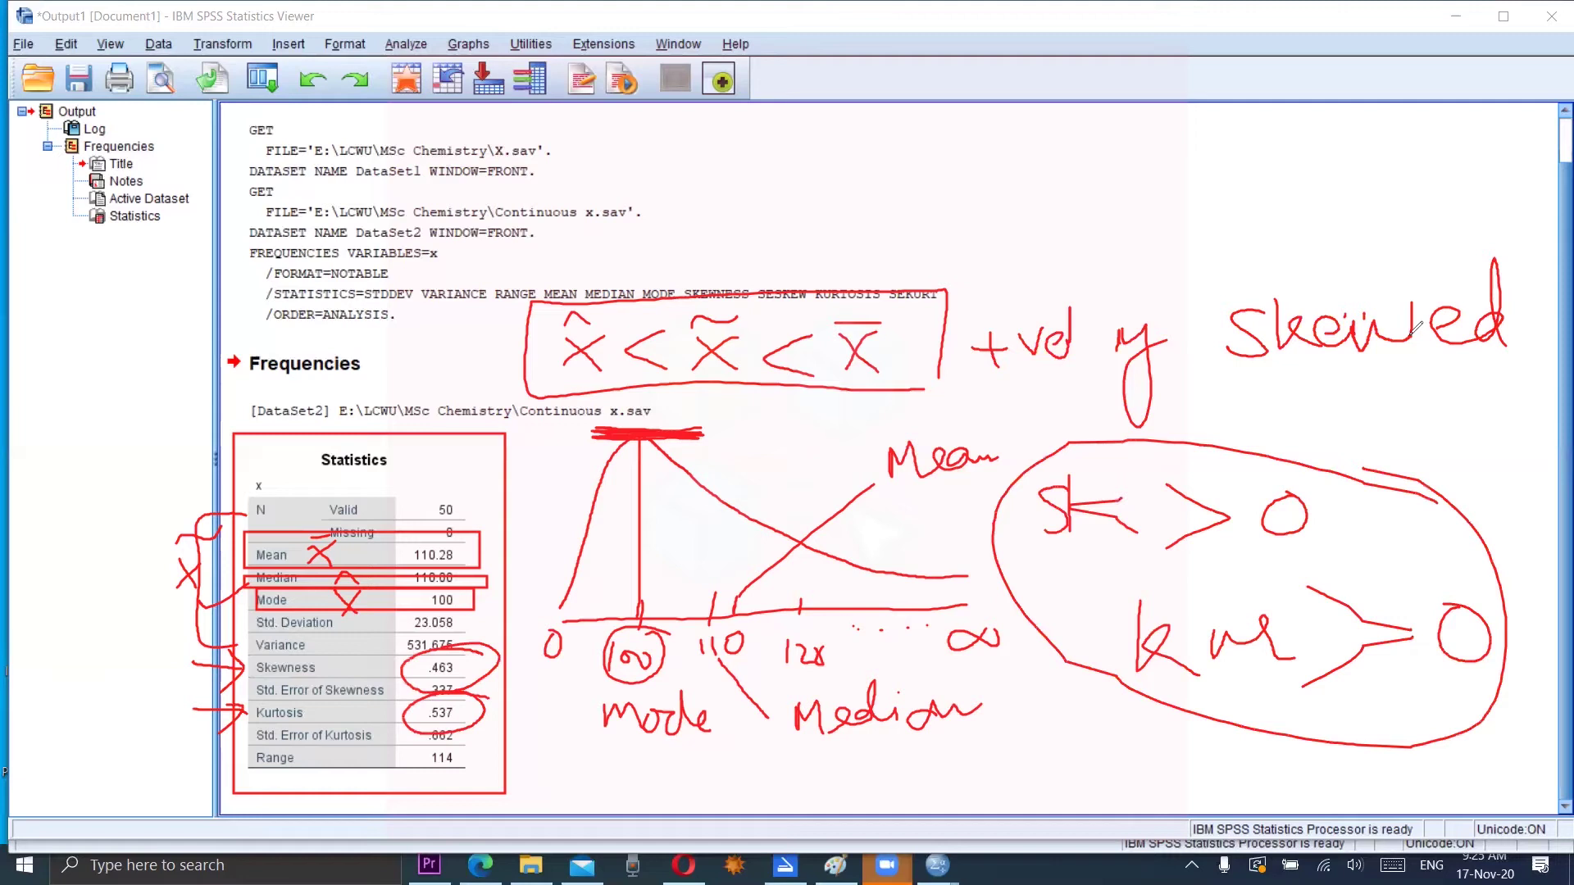
mouse_move(1296, 492)
mouse_down()
mouse_move(1327, 385)
mouse_move(1301, 403)
mouse_up()
drag(1322, 384, 1338, 414)
mouse_move(1168, 498)
mouse_down()
mouse_move(1222, 402)
mouse_move(1205, 416)
mouse_up()
drag(1220, 400, 1230, 436)
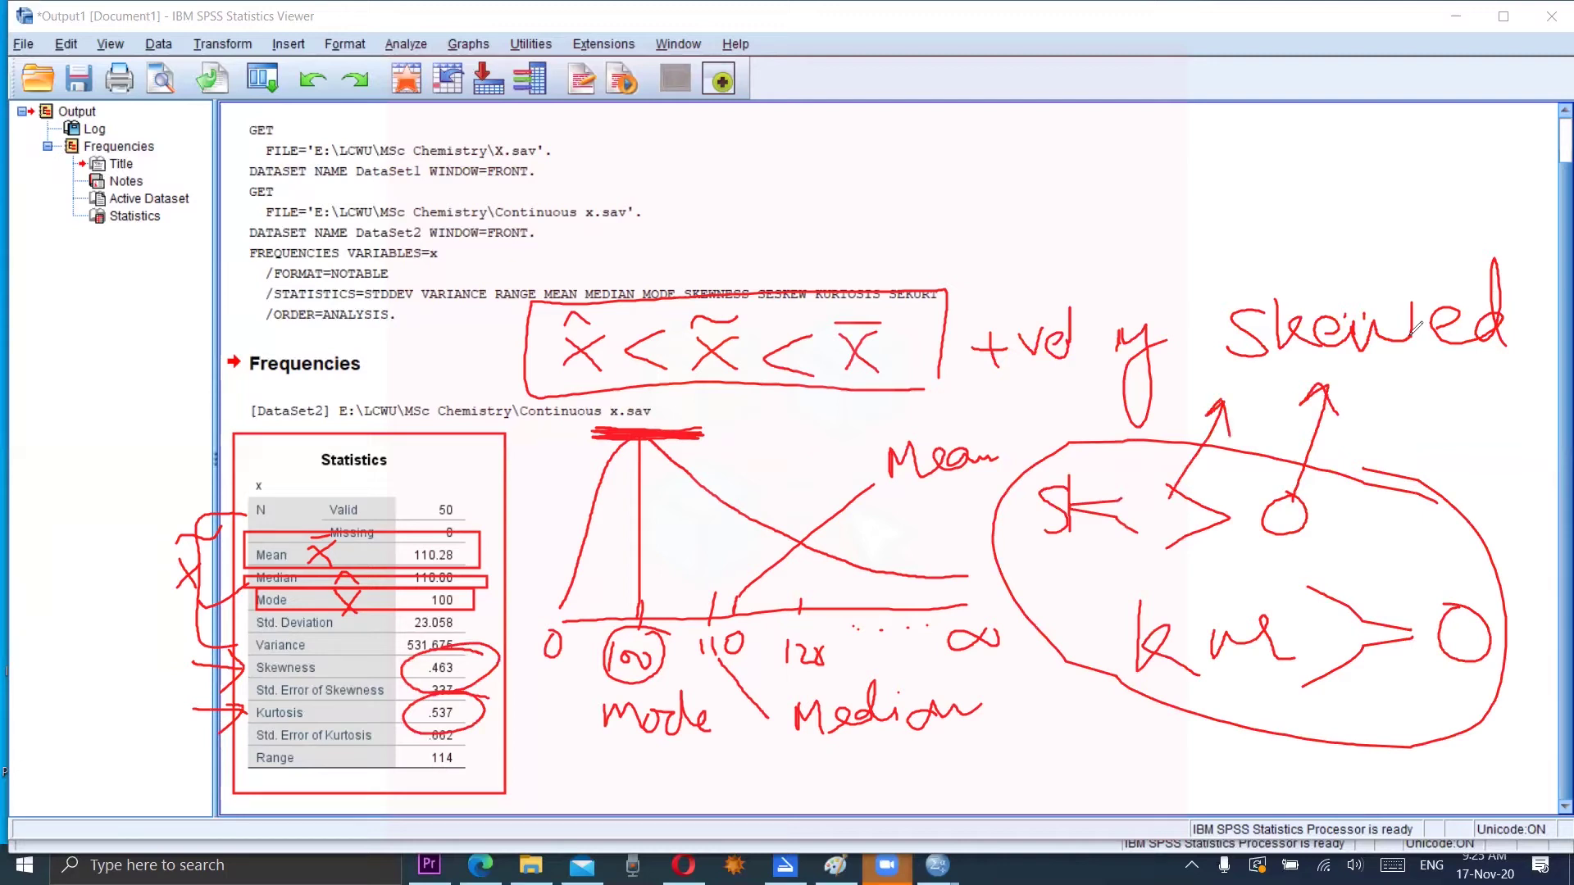
mouse_move(1069, 438)
mouse_down()
mouse_move(1070, 484)
mouse_move(1057, 402)
mouse_up()
drag(1058, 402, 1069, 423)
drag(952, 290, 960, 381)
mouse_move(943, 290)
mouse_down()
mouse_move(1318, 264)
mouse_move(1515, 327)
mouse_move(947, 381)
mouse_up()
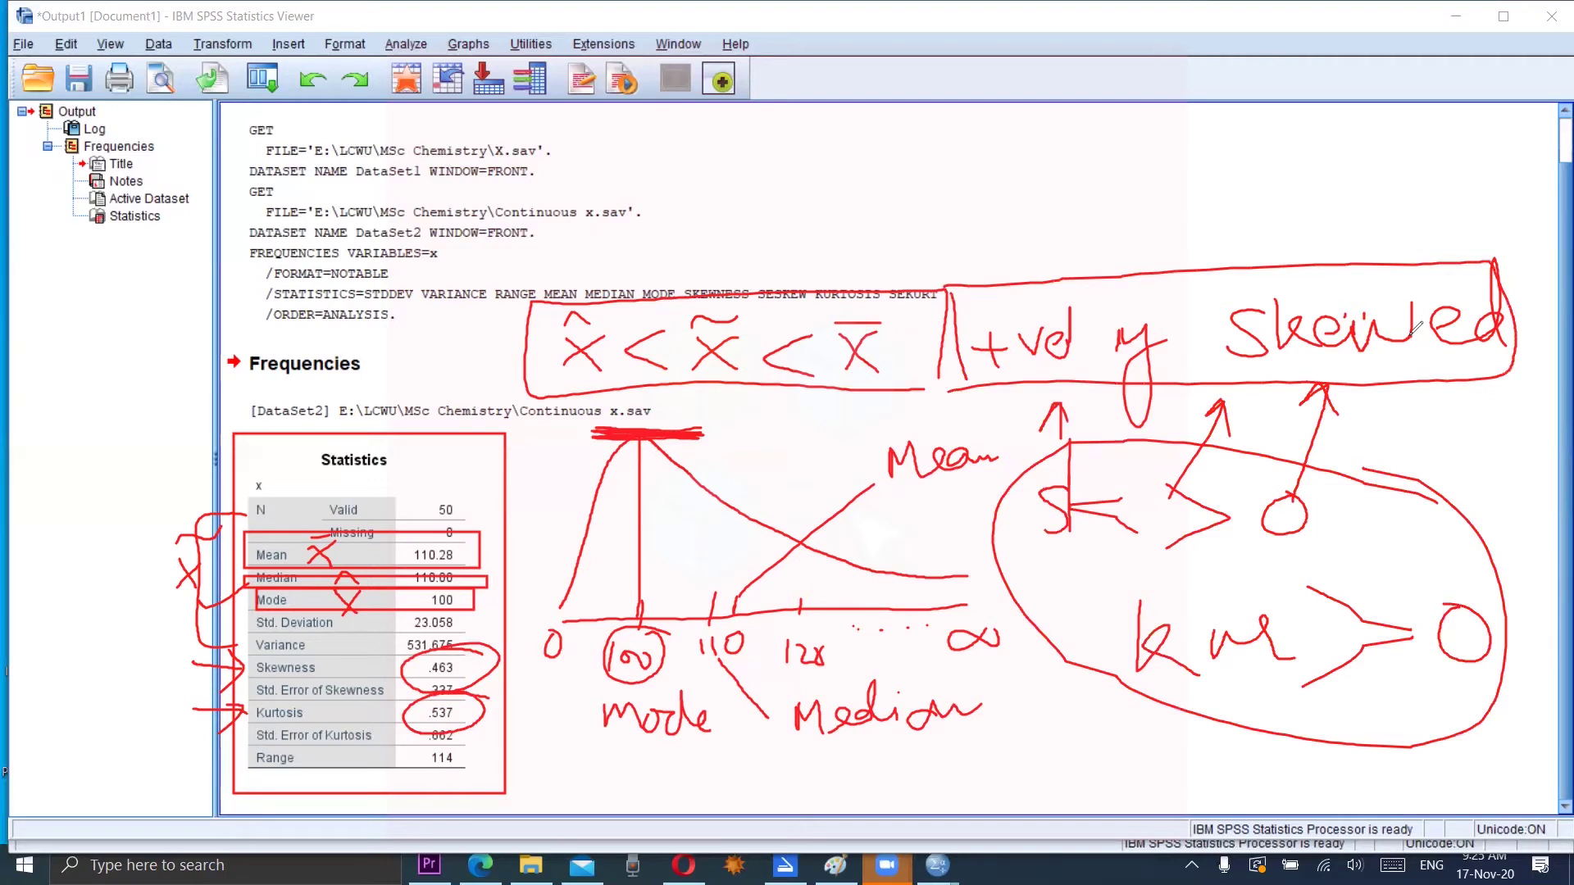
mouse_move(560, 613)
mouse_down()
mouse_move(635, 440)
mouse_move(725, 514)
mouse_move(999, 584)
mouse_move(762, 535)
mouse_move(660, 466)
mouse_up()
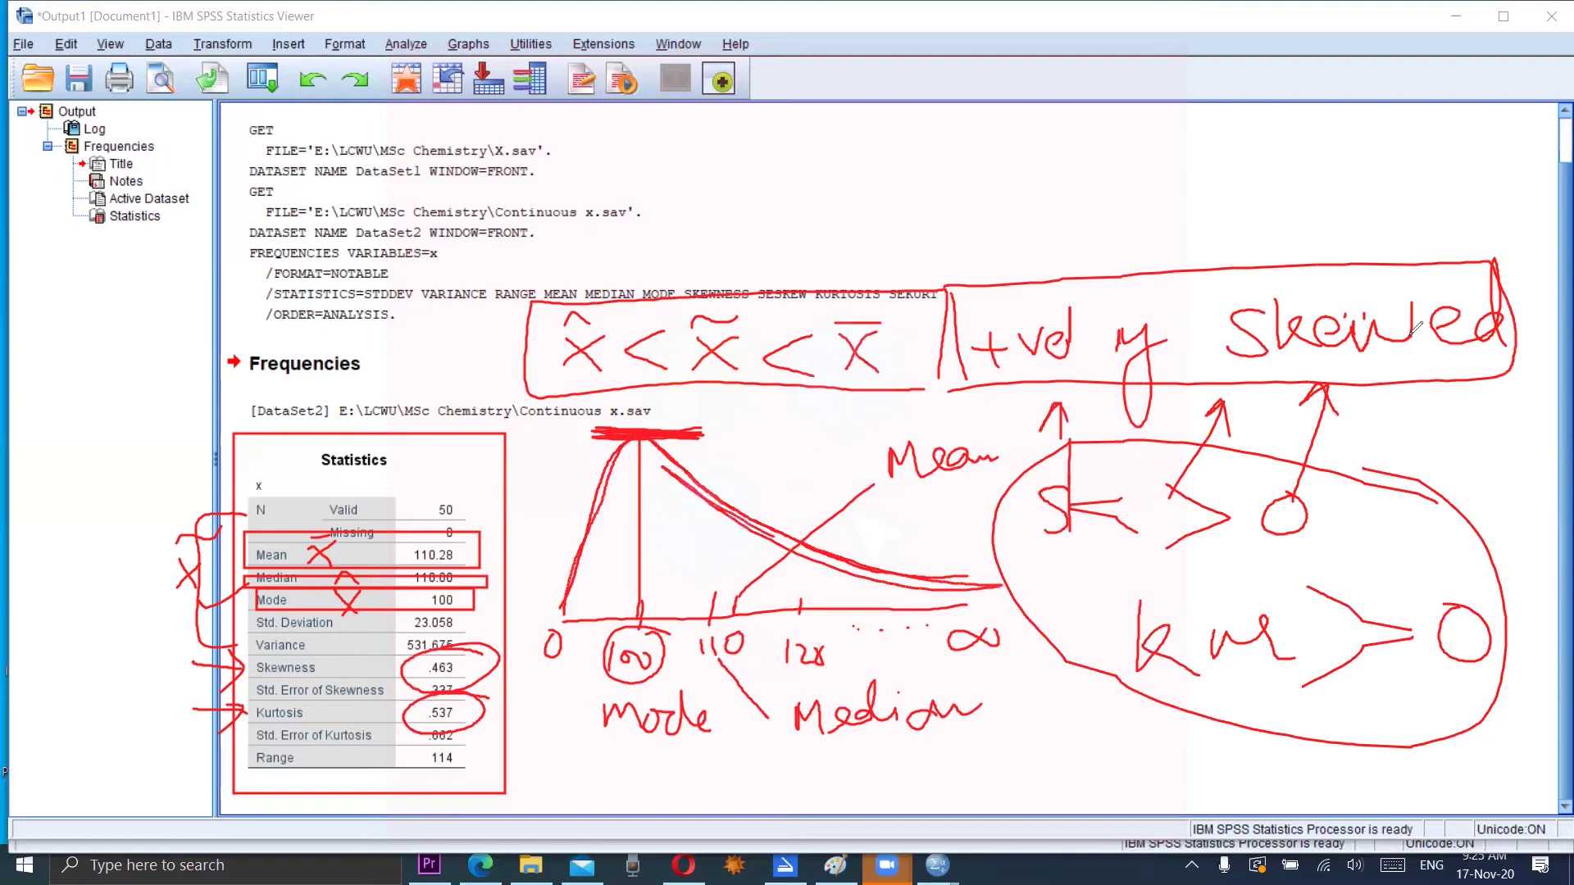
mouse_move(772, 537)
mouse_down()
mouse_move(998, 590)
mouse_move(652, 458)
mouse_up()
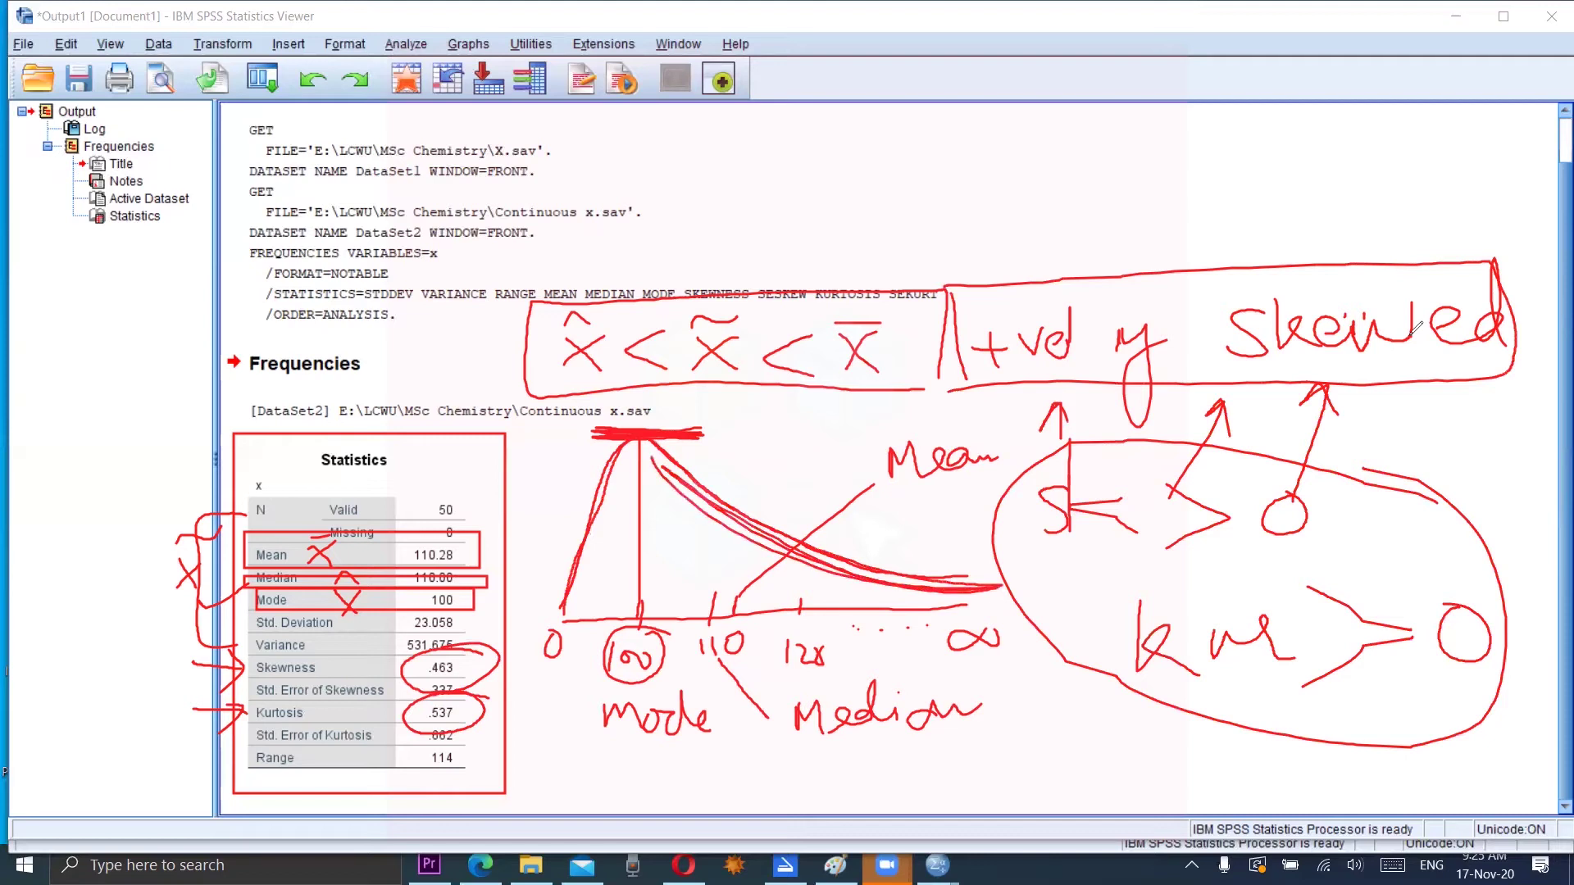
mouse_move(1502, 603)
mouse_down()
mouse_move(1151, 585)
mouse_move(1069, 685)
mouse_move(1503, 712)
mouse_move(1493, 734)
mouse_up()
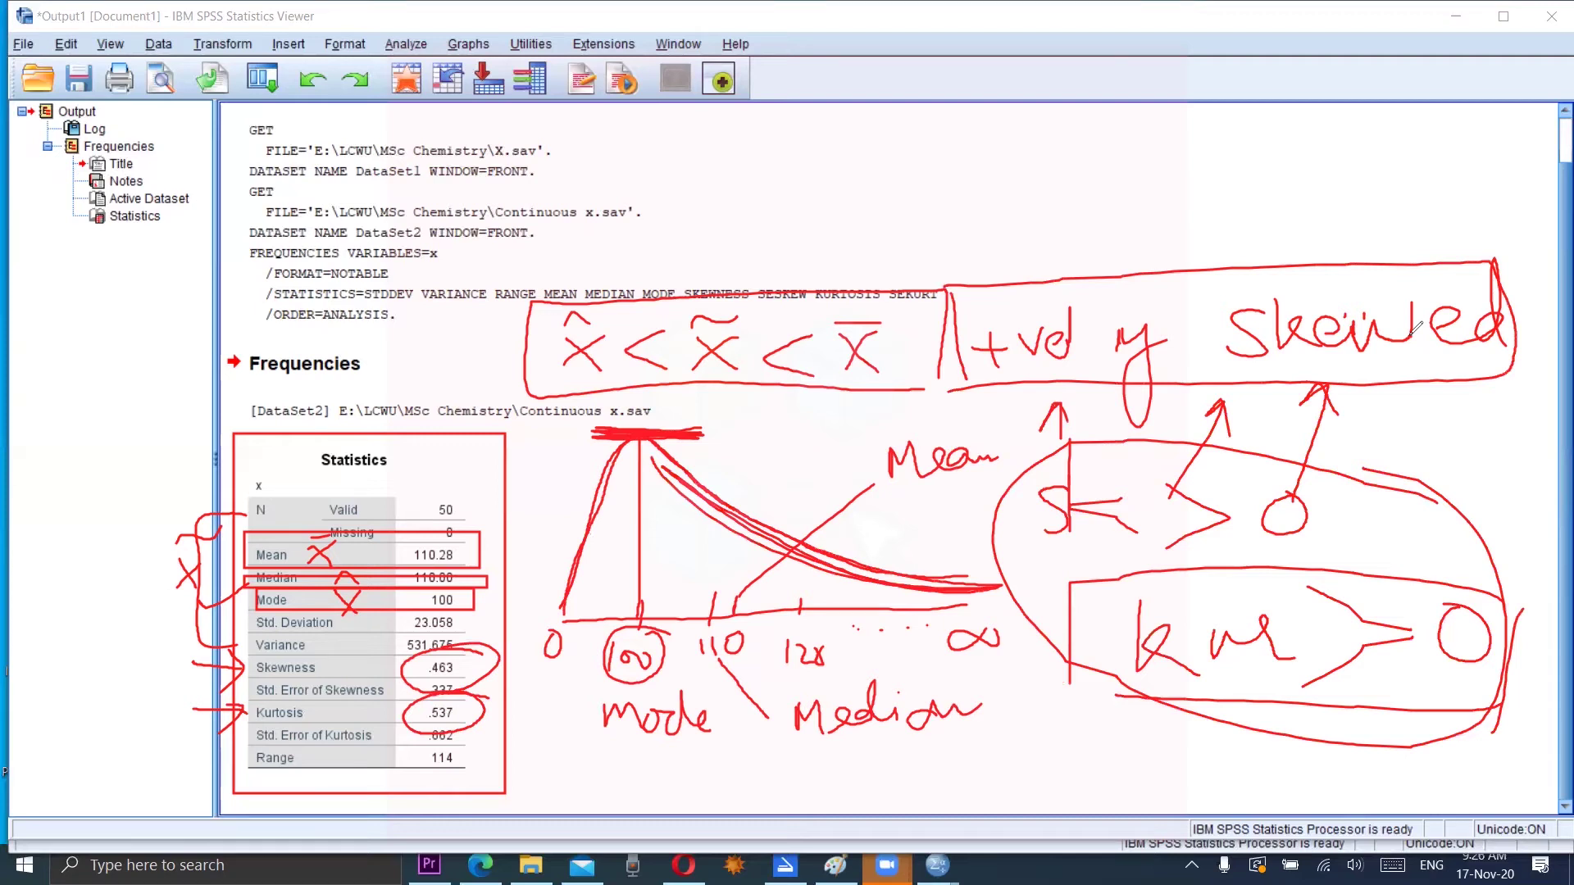
key(e)
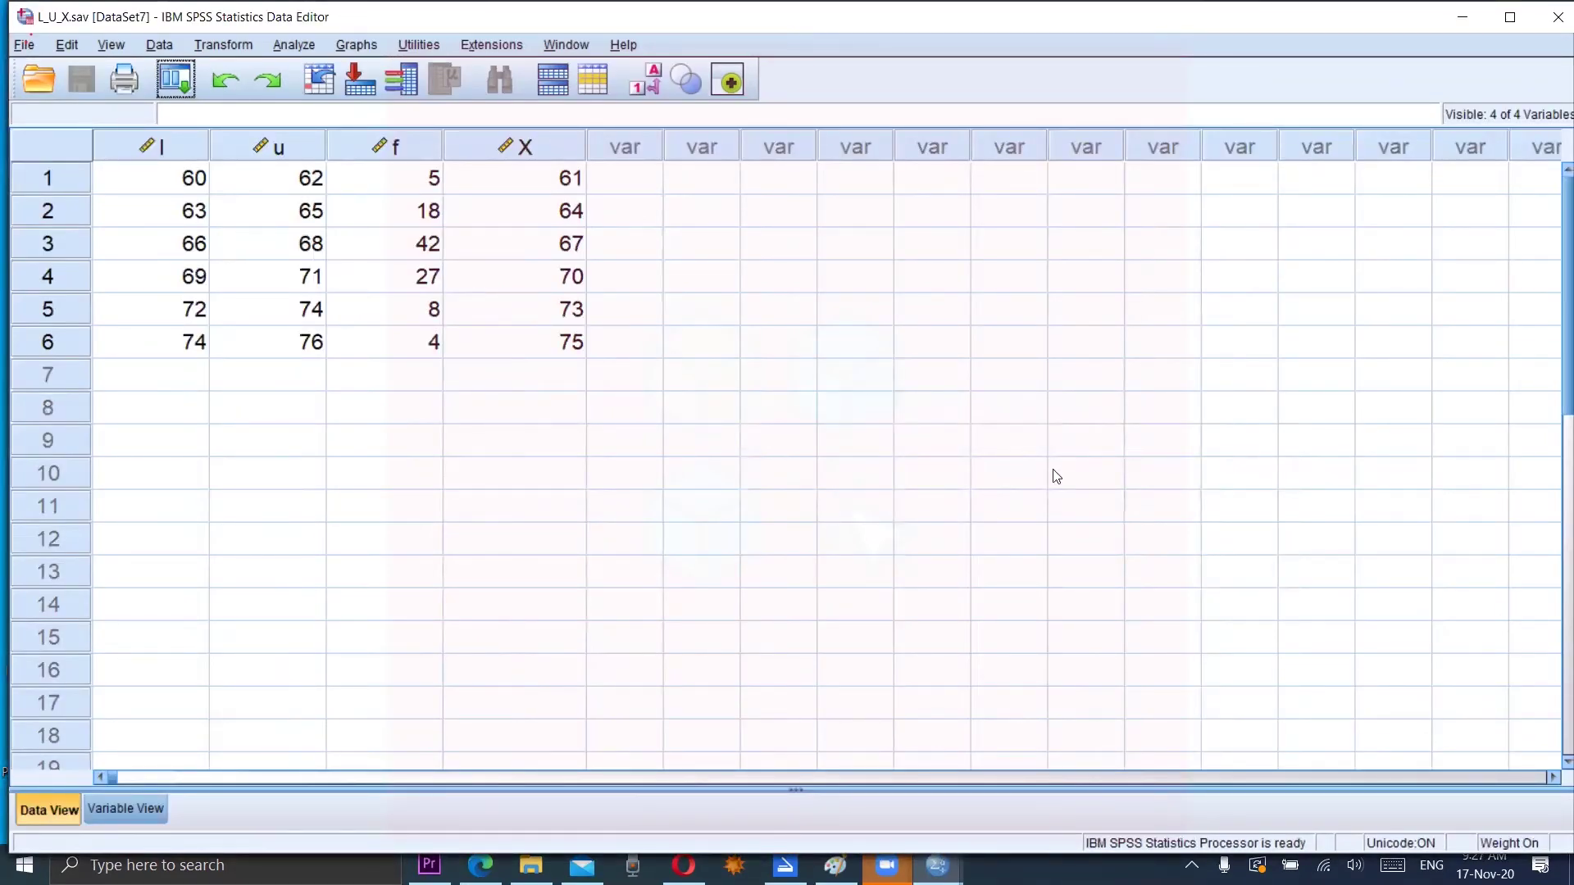
Circle the l, u and f column headers of the grouped data in red ink.
drag(165, 126, 194, 127)
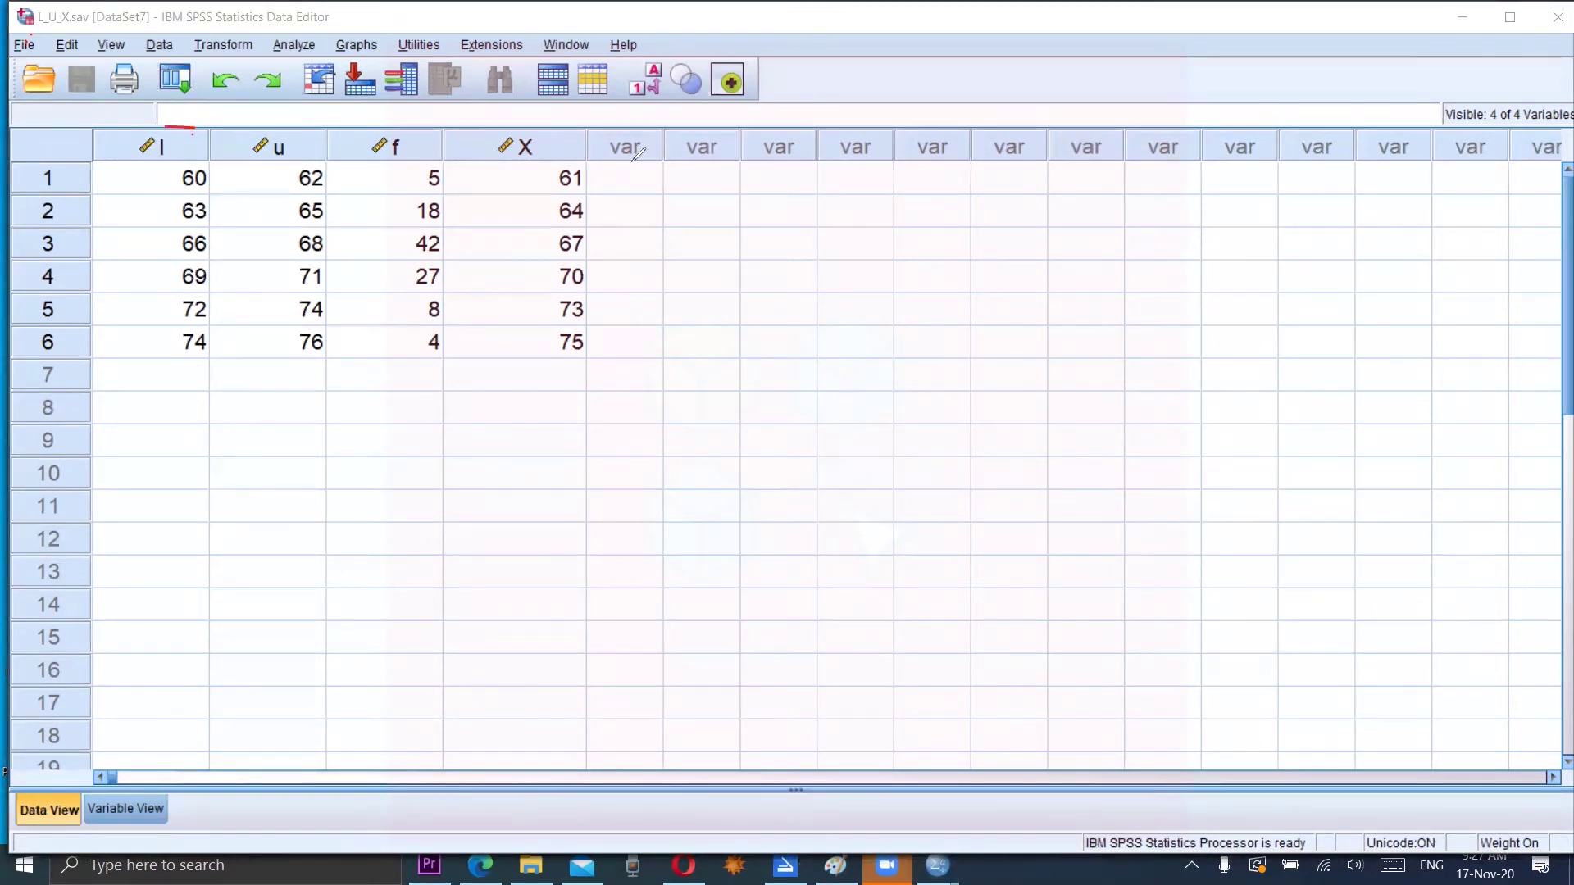
mouse_move(187, 125)
mouse_down()
mouse_move(192, 168)
mouse_move(195, 130)
mouse_up()
mouse_move(291, 124)
mouse_down()
mouse_move(316, 140)
mouse_move(282, 123)
mouse_up()
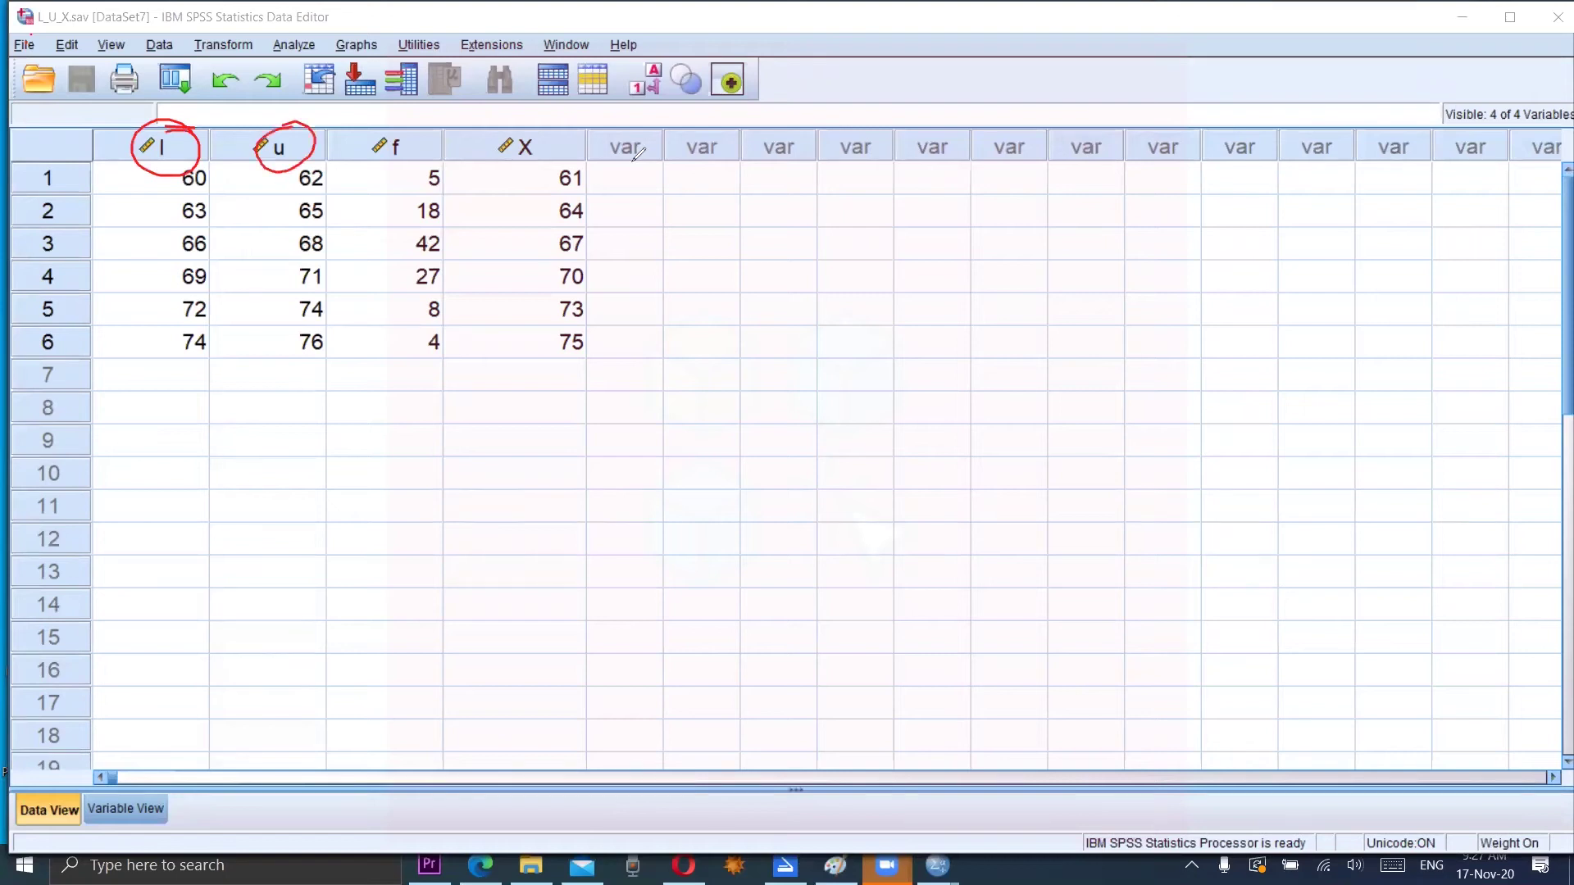
mouse_move(414, 129)
mouse_down()
mouse_move(369, 164)
mouse_move(405, 124)
mouse_up()
Underline the last row and the X column, link limits 60–62, and point at f.
drag(148, 367, 340, 365)
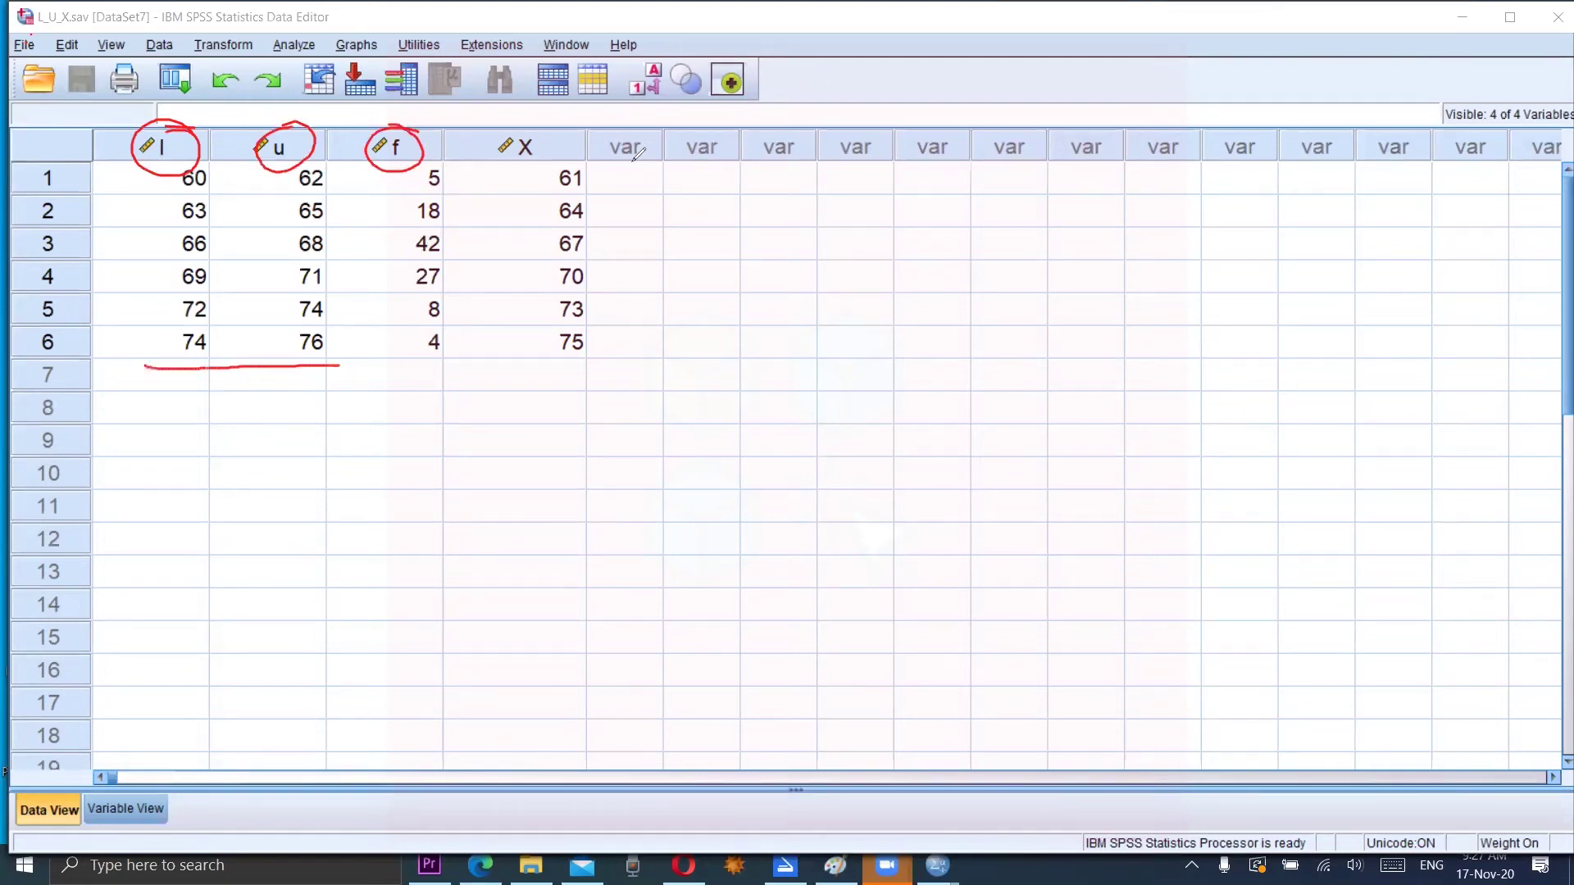
drag(498, 161, 548, 166)
mouse_move(212, 183)
mouse_down()
mouse_move(279, 181)
mouse_move(225, 191)
mouse_up()
drag(105, 374, 567, 378)
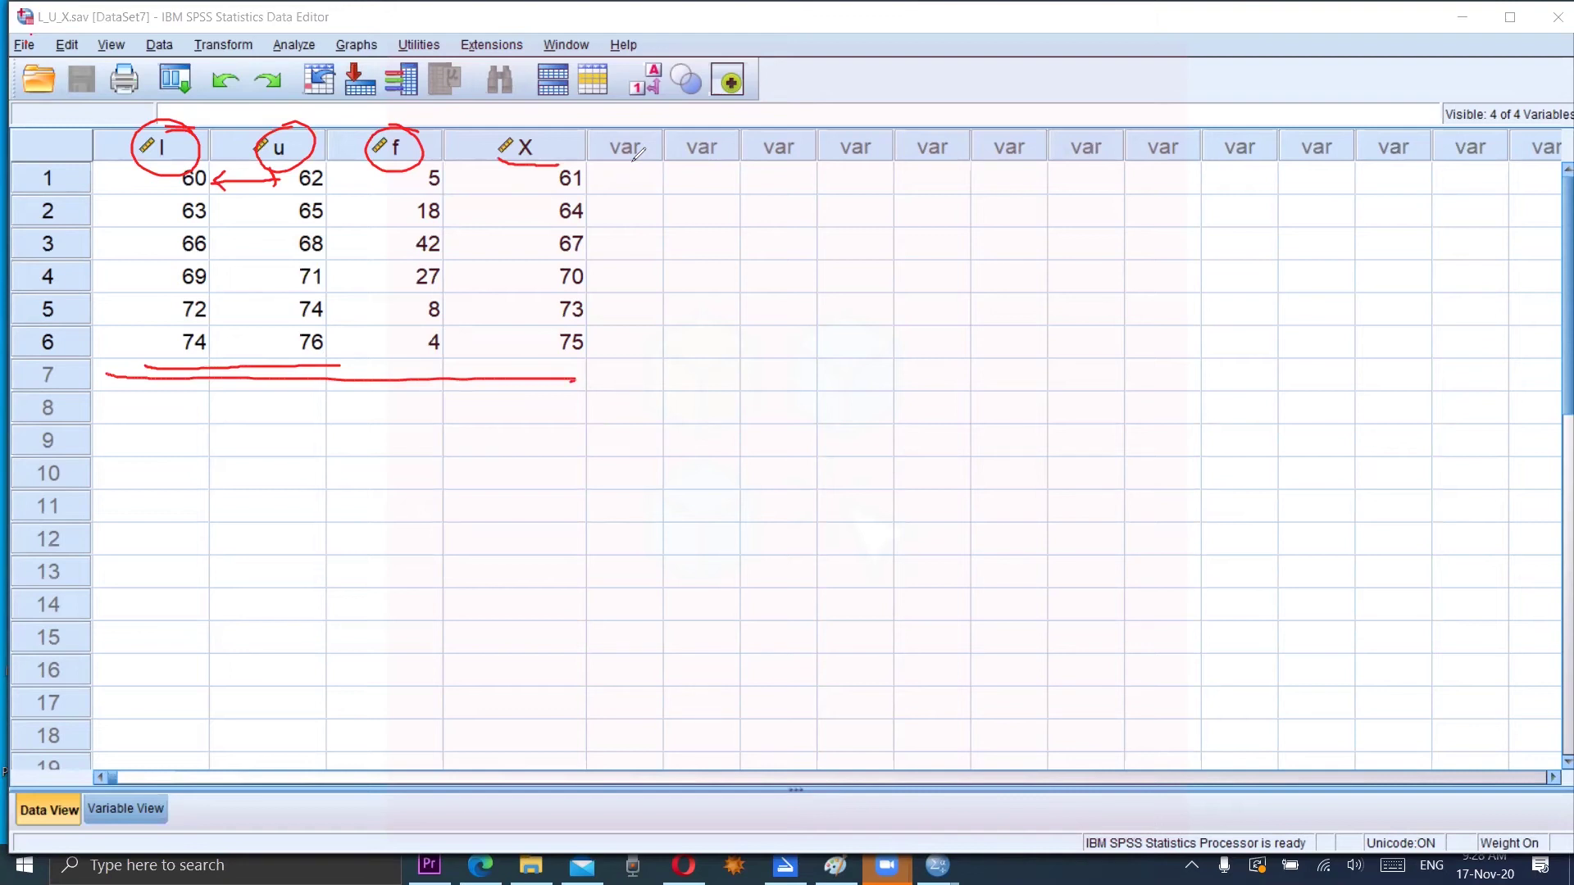
drag(398, 368, 398, 478)
drag(379, 401, 424, 412)
In Weight Cases, choose Weight cases by with f as the Frequency Variable and apply.
click(158, 44)
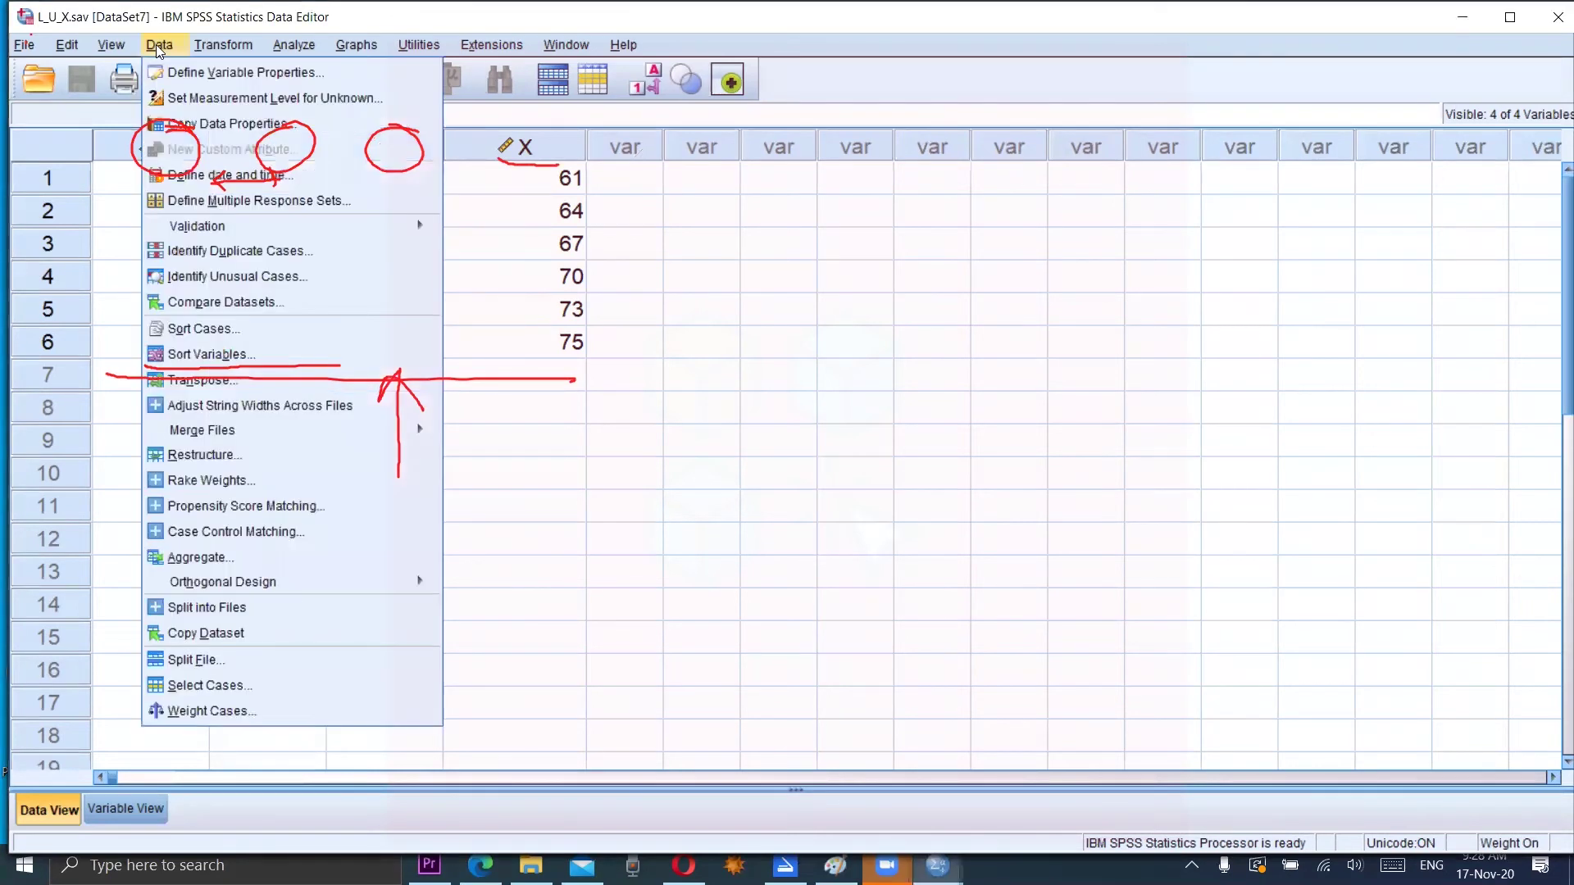
click(217, 702)
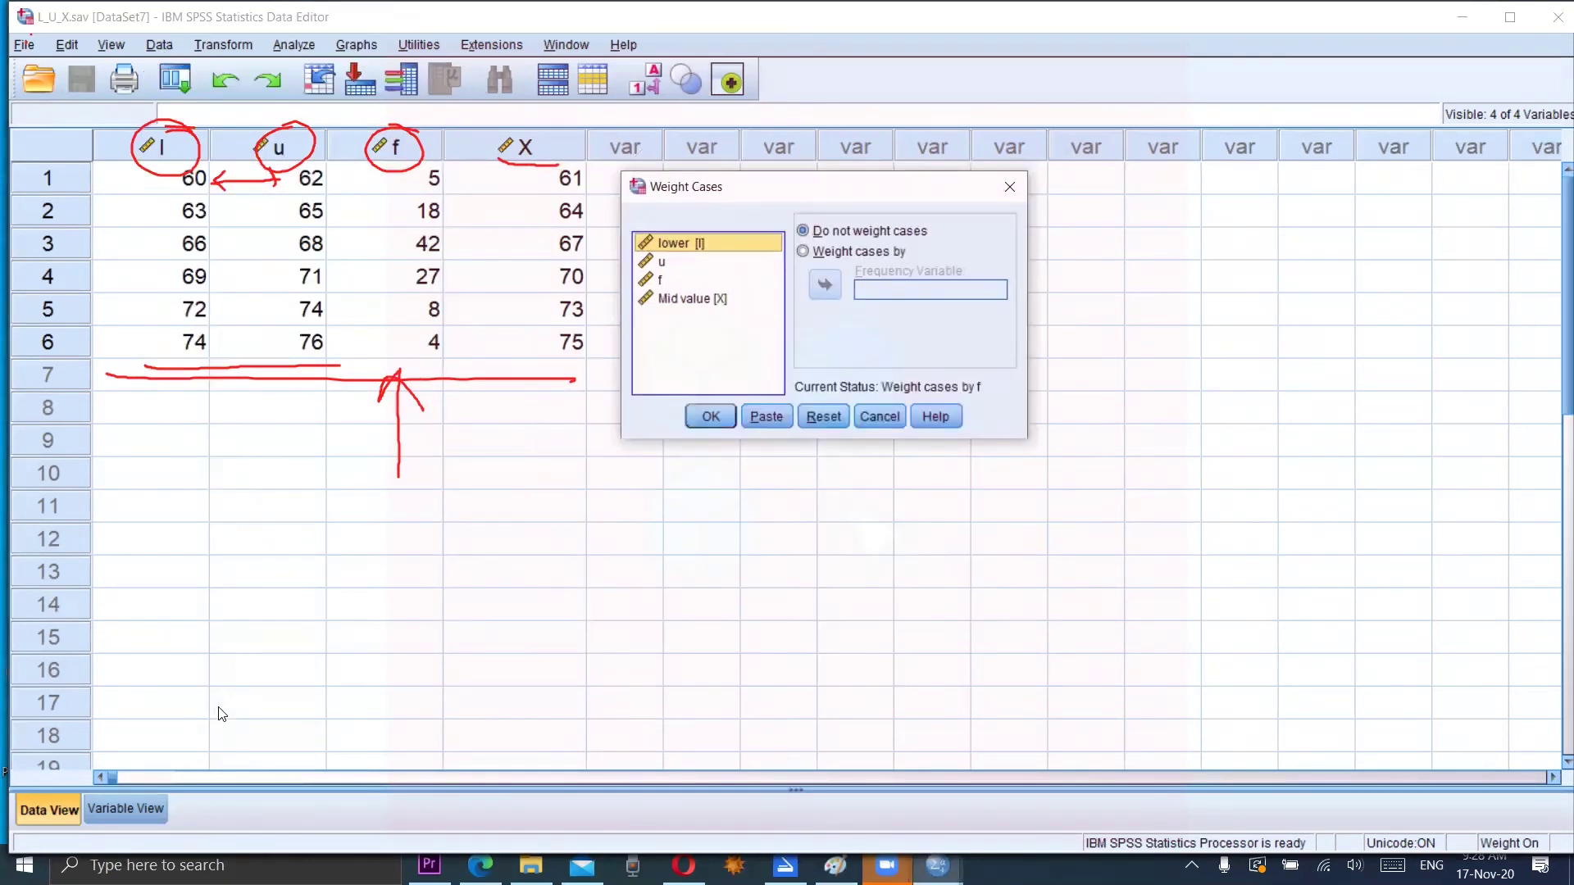
click(848, 253)
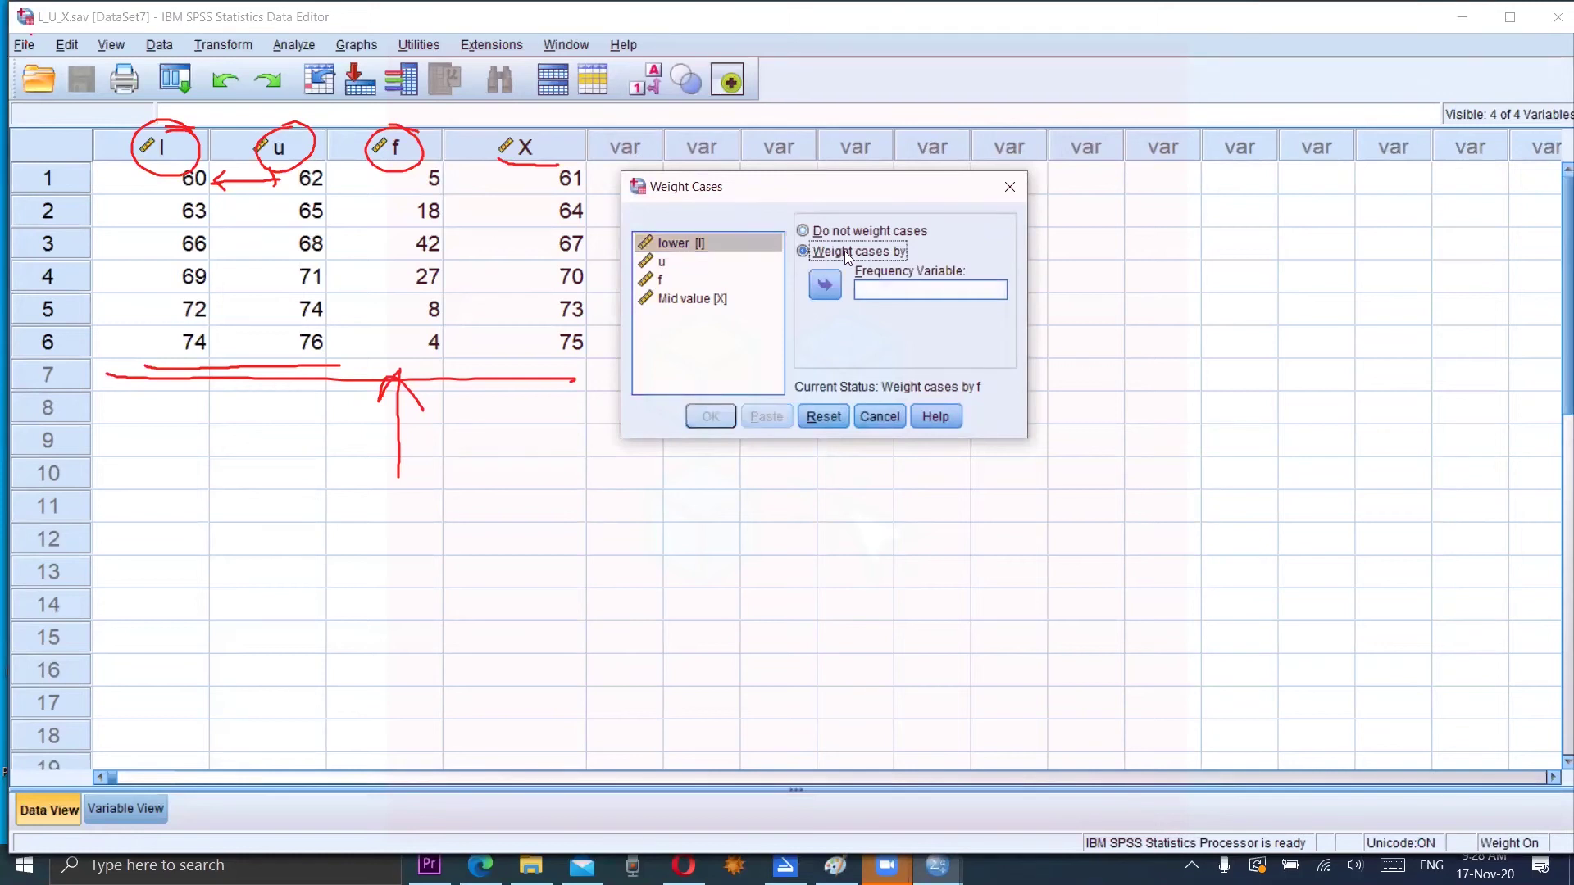
click(658, 280)
click(824, 285)
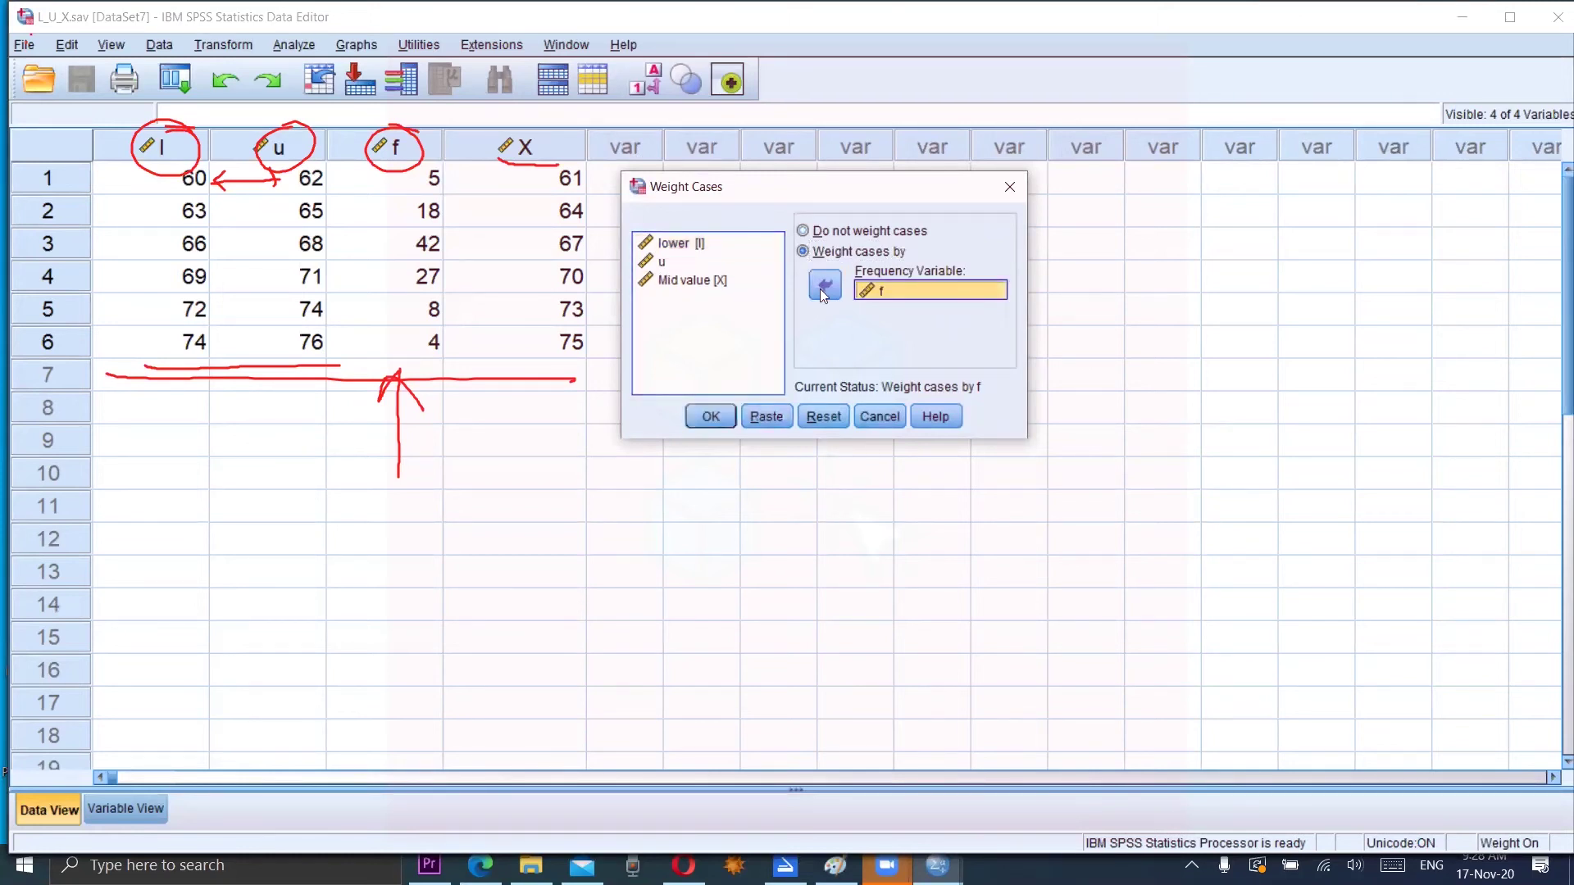
click(711, 416)
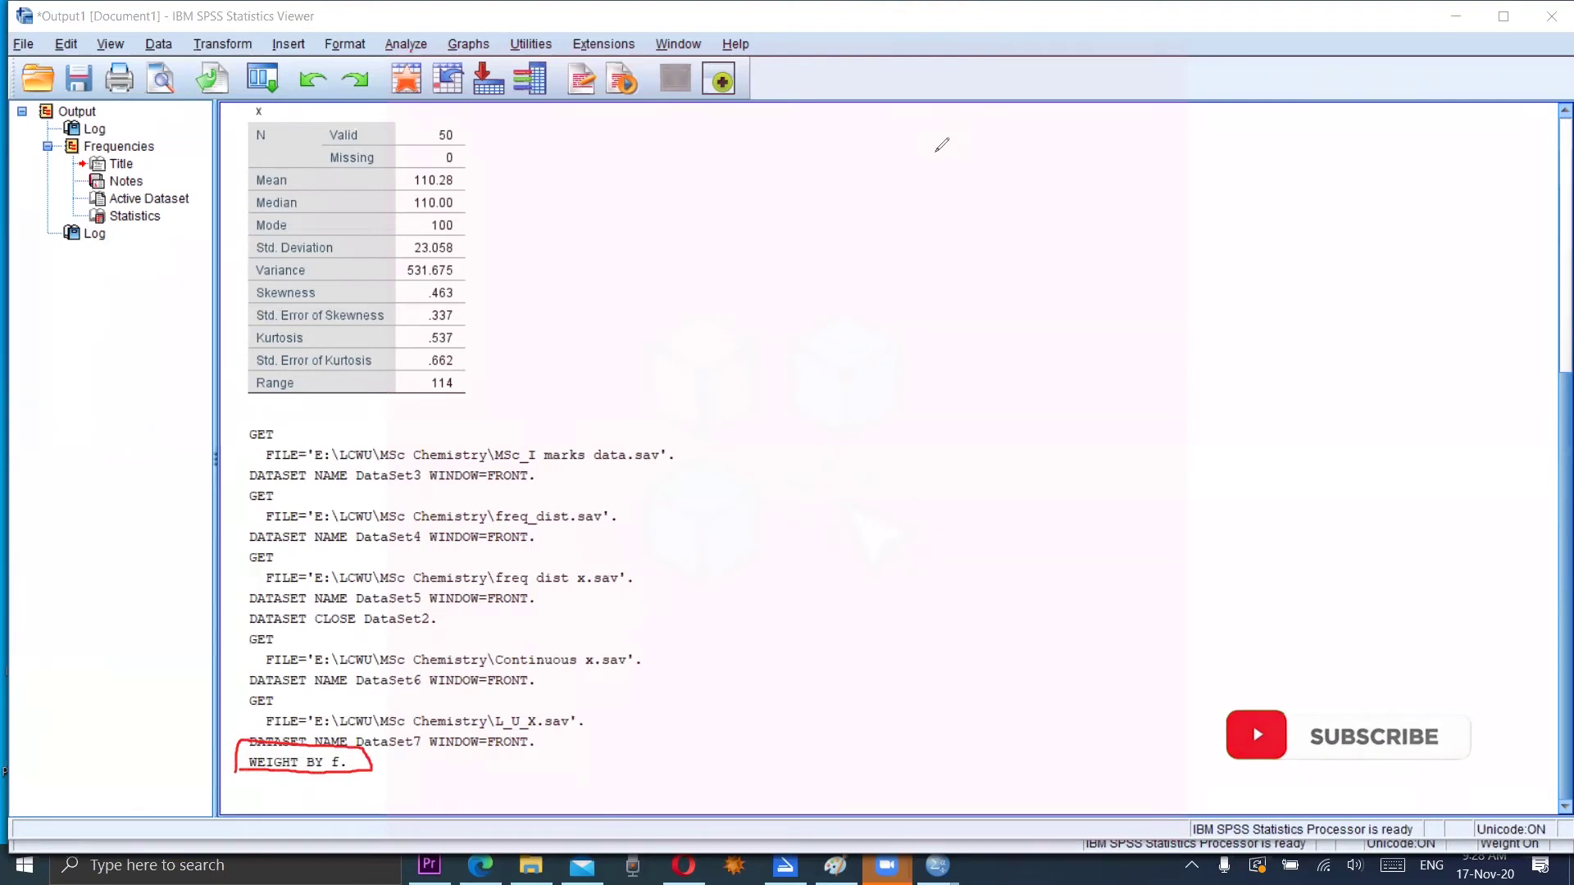
Open Frequencies and move Mid value [X] into Variable(s), marking it in red ink.
click(405, 42)
mouse_move(503, 97)
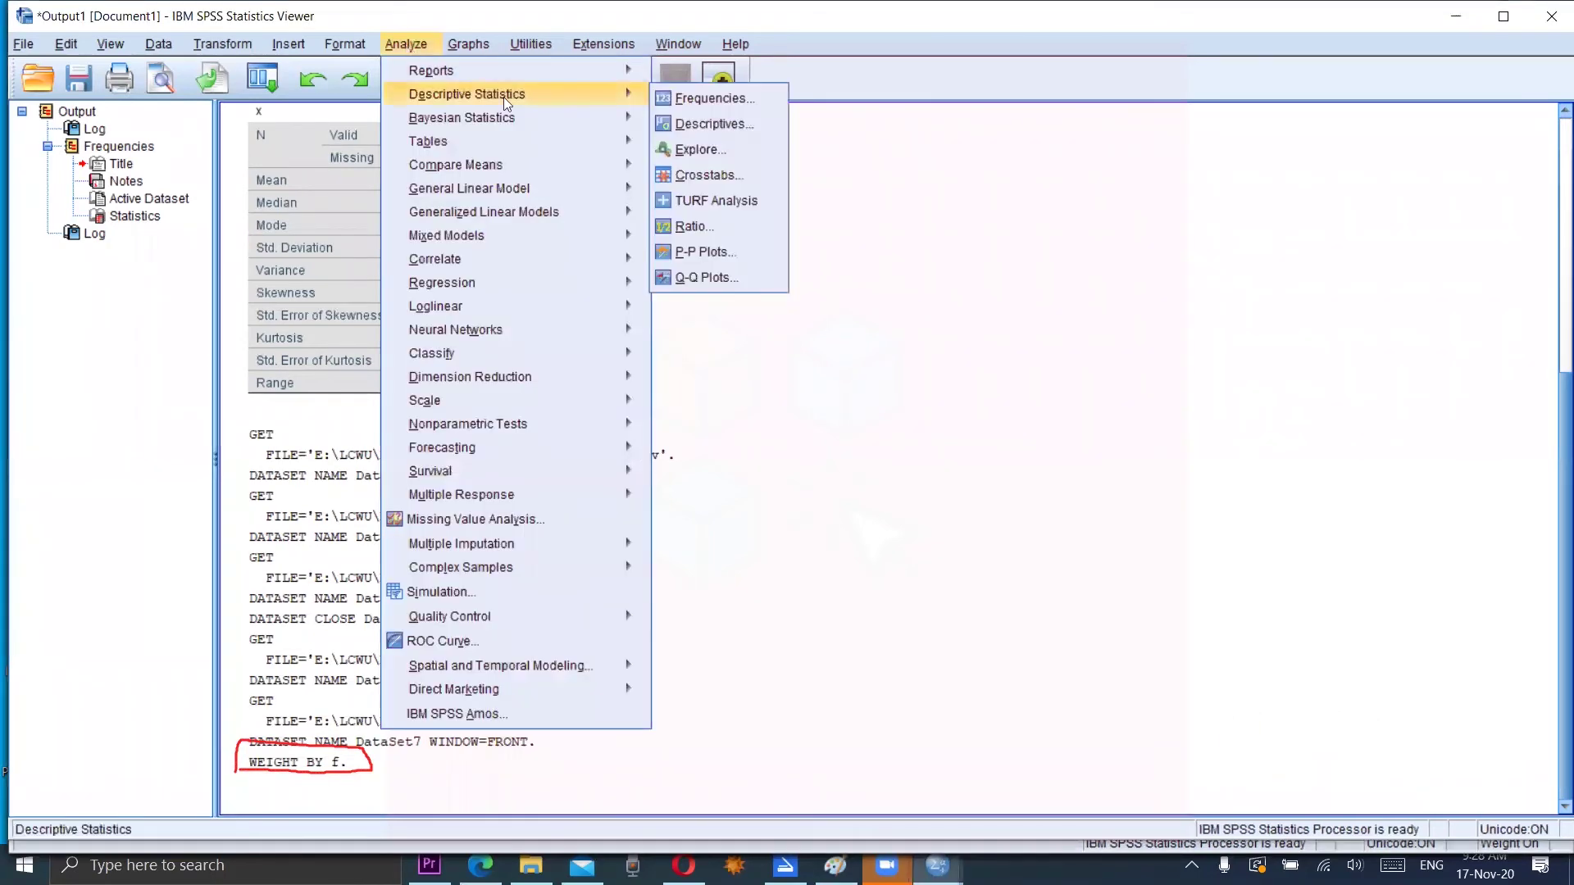
click(689, 95)
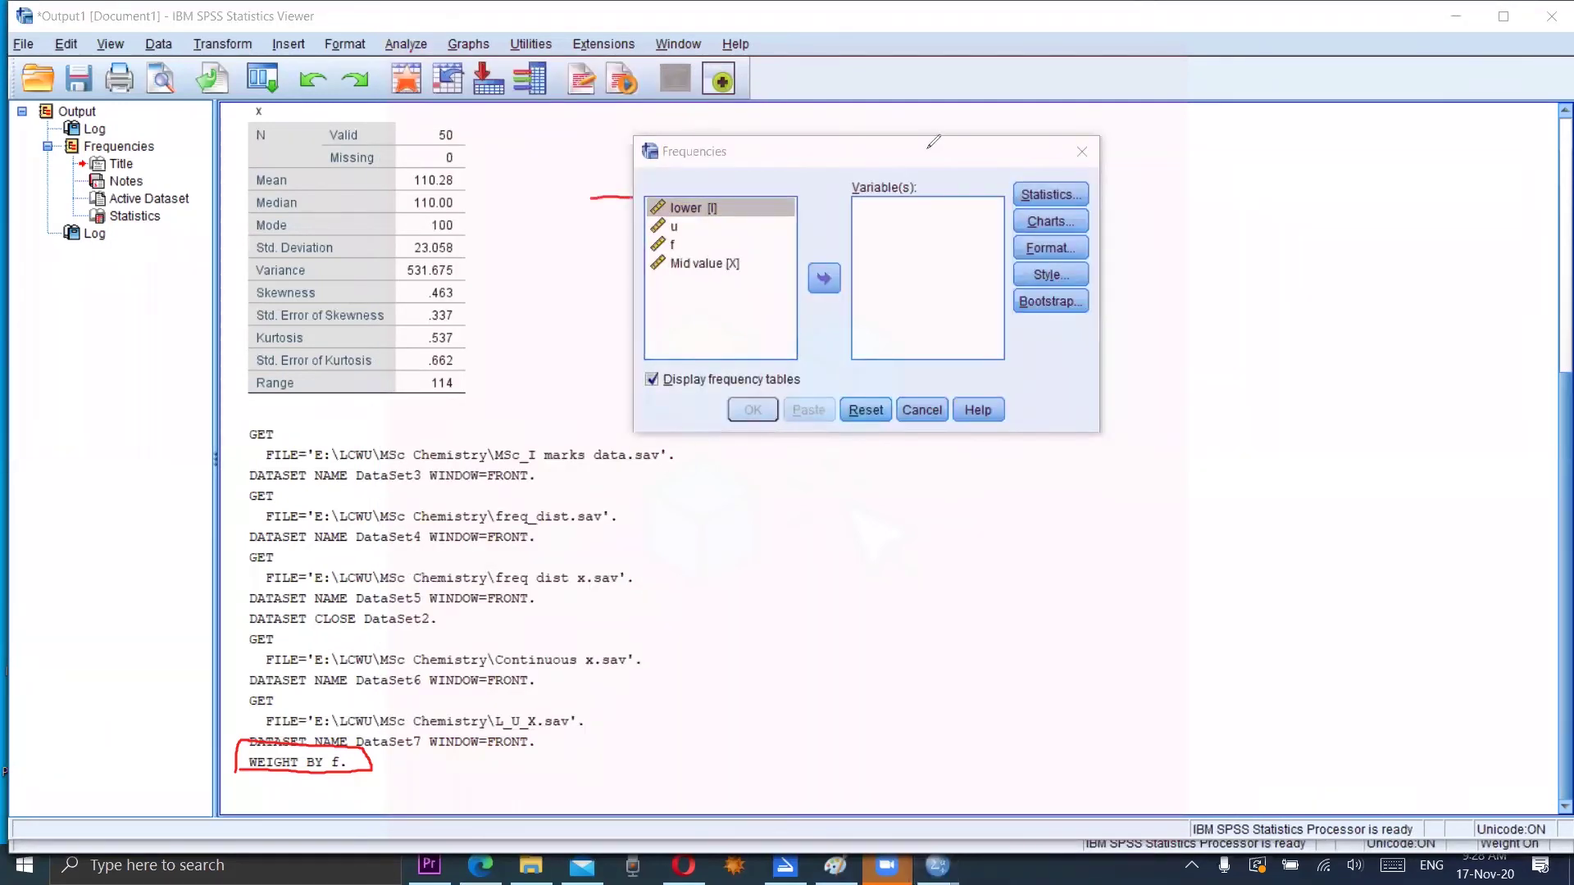
drag(631, 197, 621, 285)
mouse_move(762, 263)
mouse_down()
mouse_move(779, 256)
mouse_move(756, 295)
mouse_up()
drag(660, 274, 756, 271)
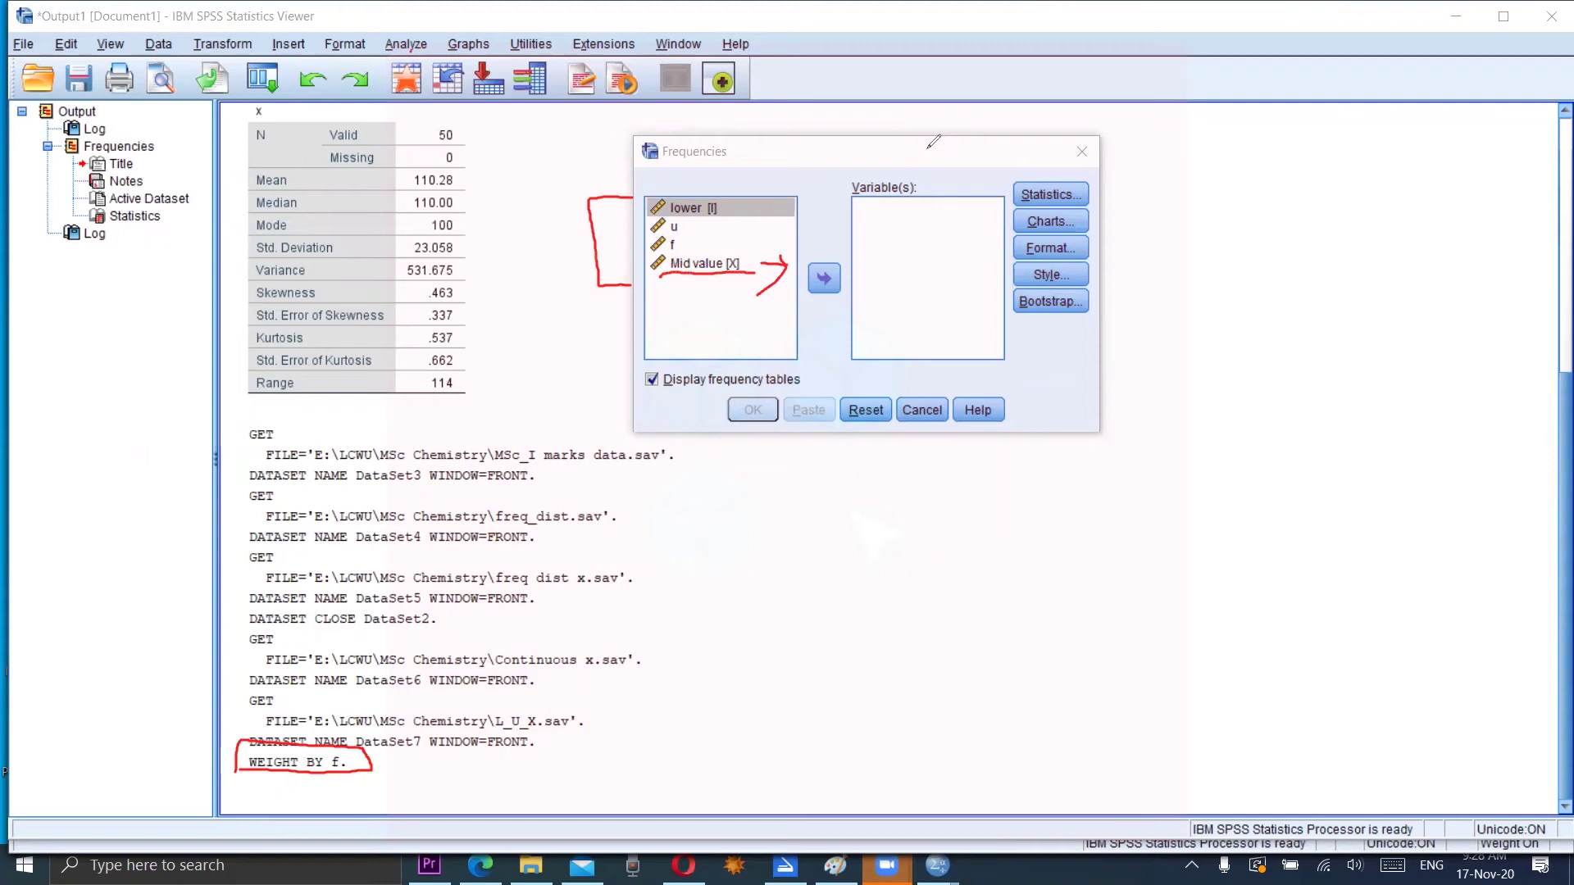
click(690, 264)
click(822, 278)
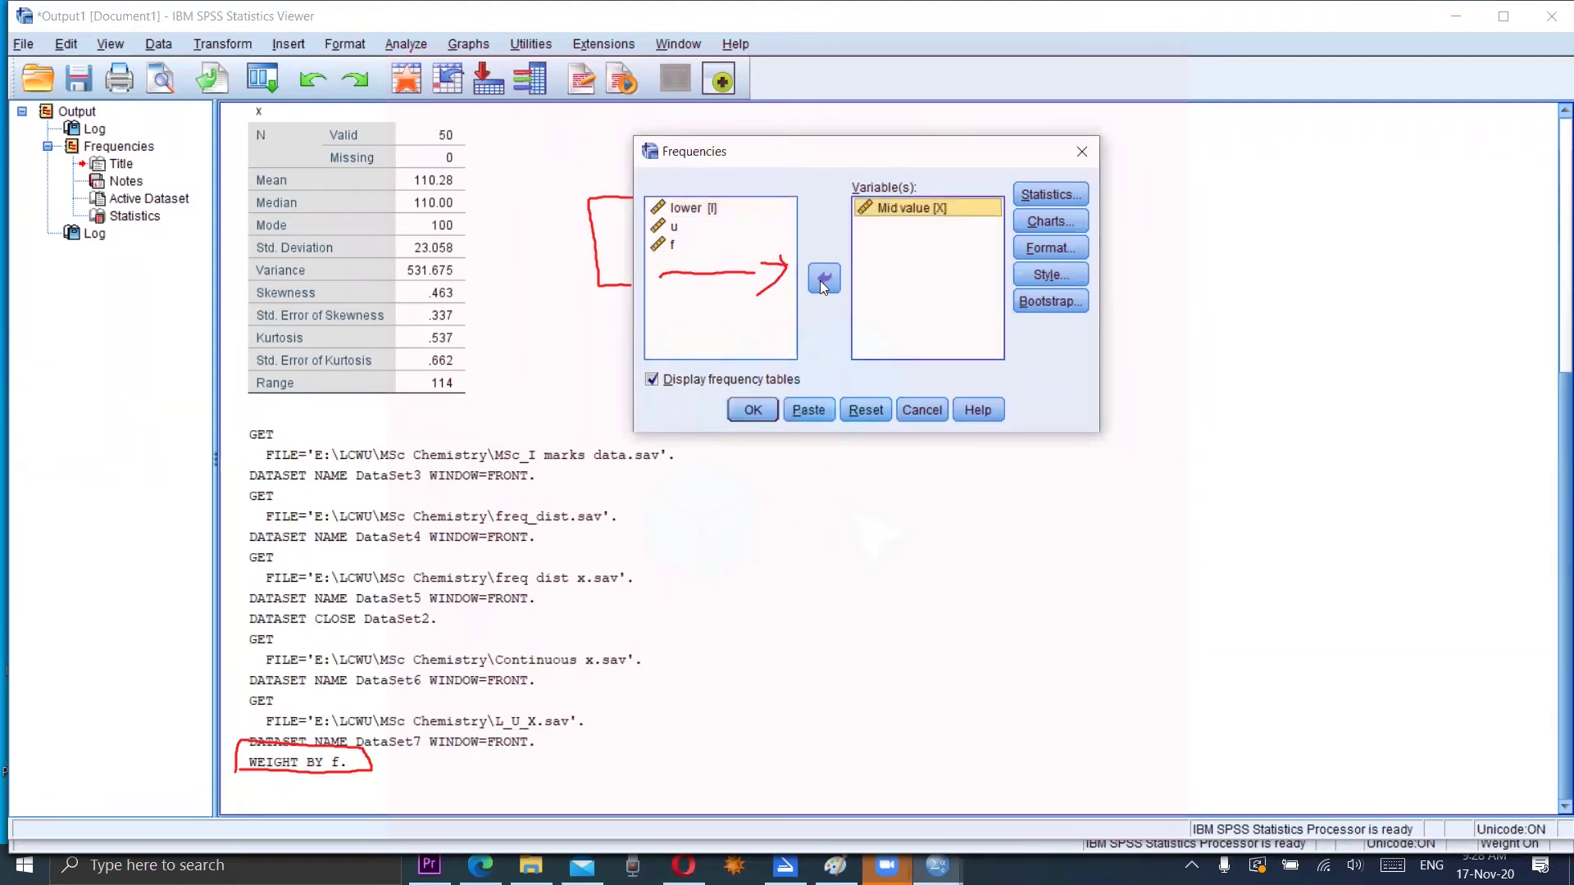
Turn off Display frequency tables, dismiss the warning, and open the Statistics options.
key(Tab)
key(space)
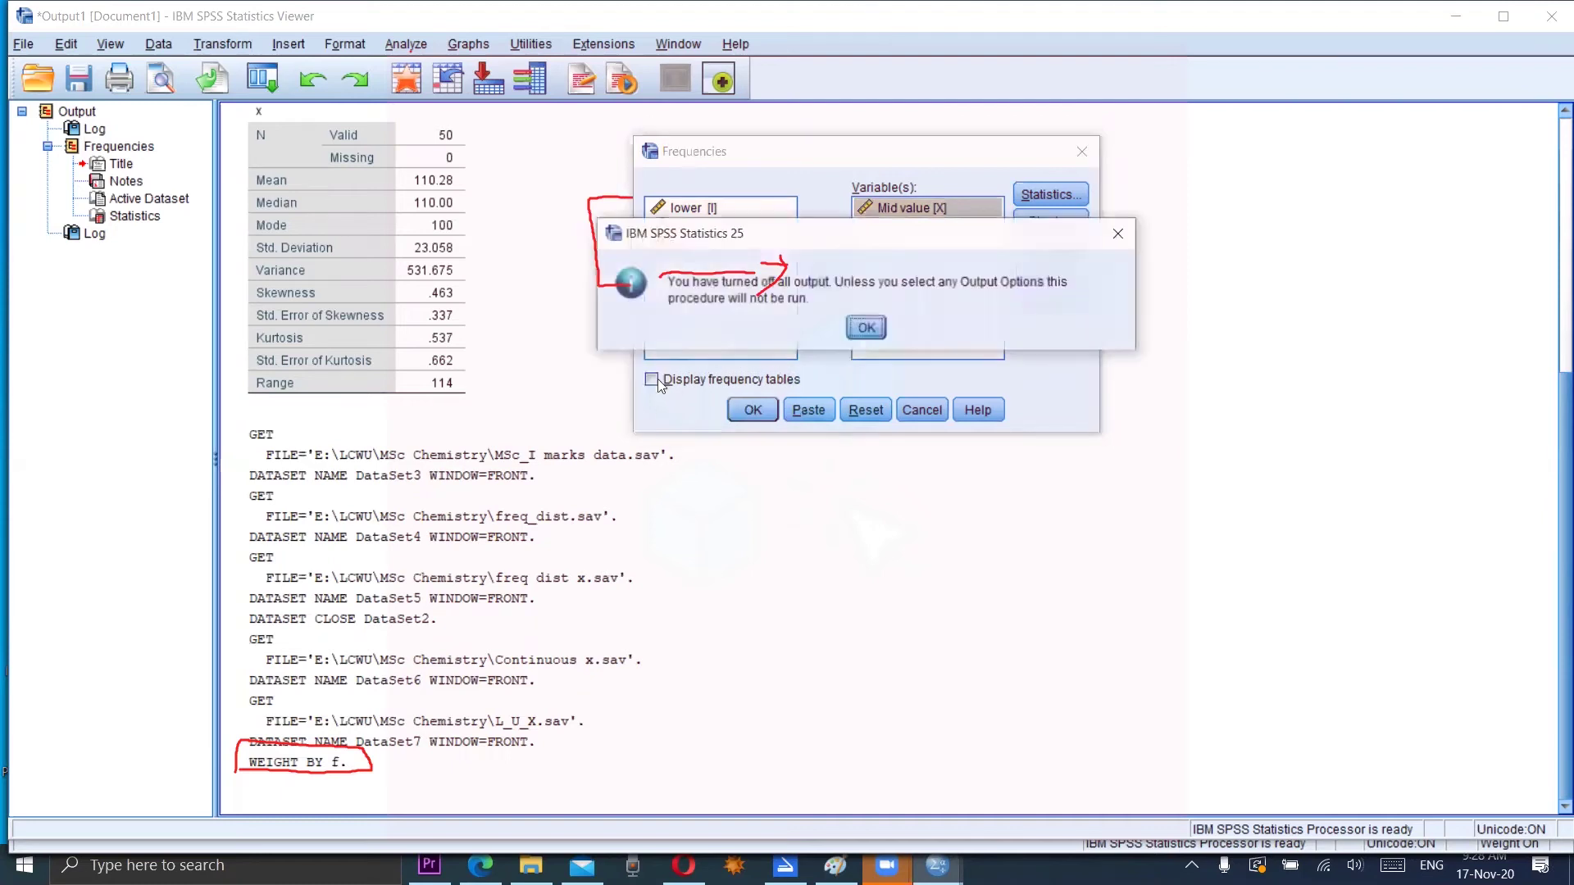
click(870, 322)
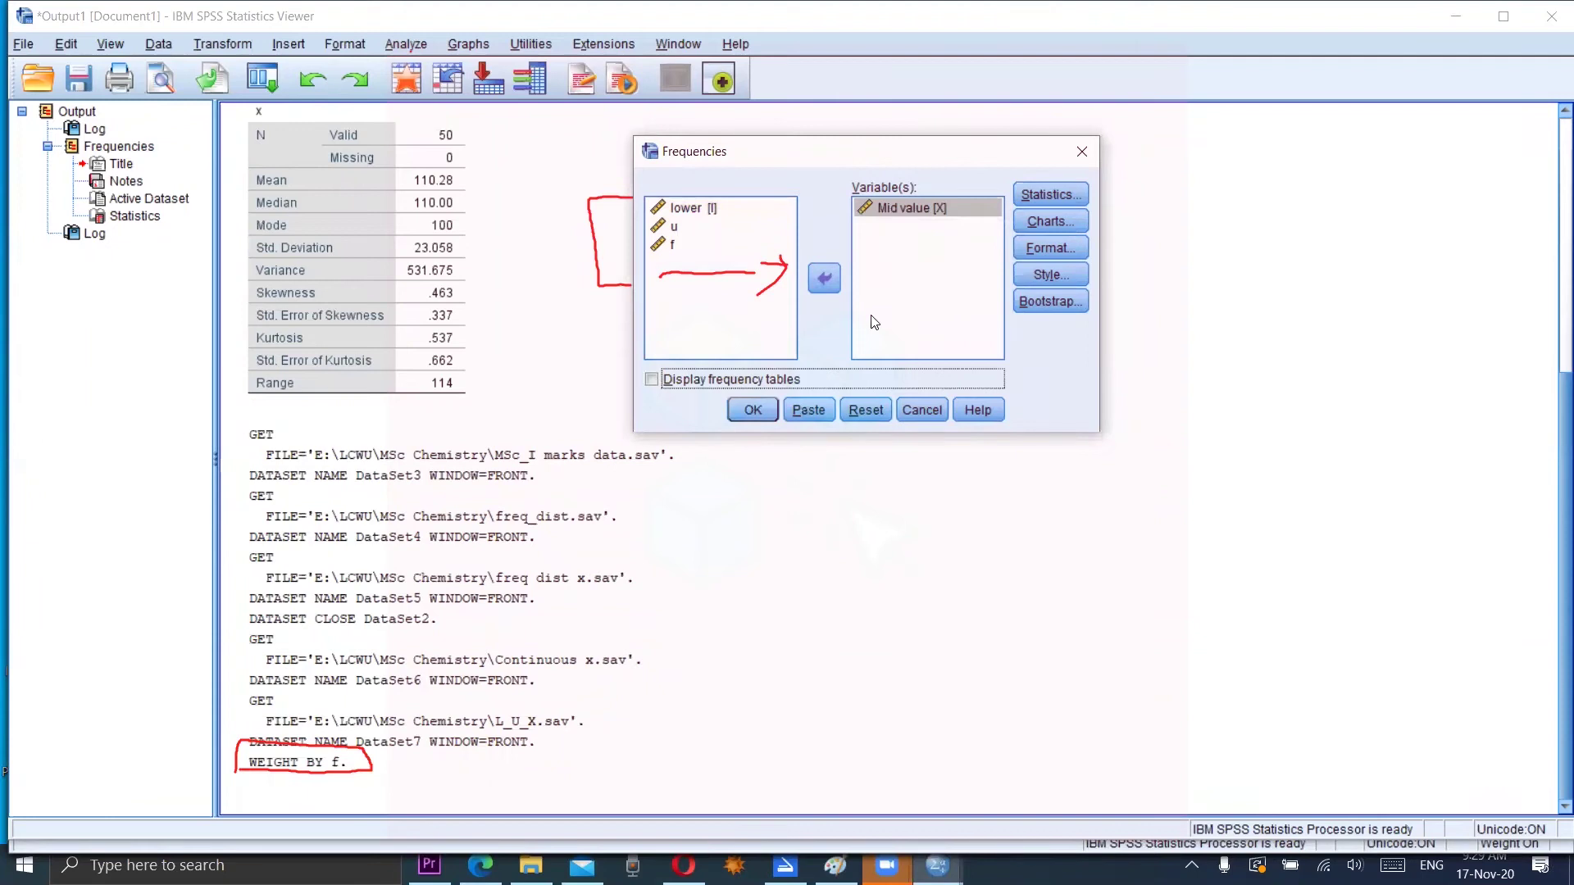
click(1046, 201)
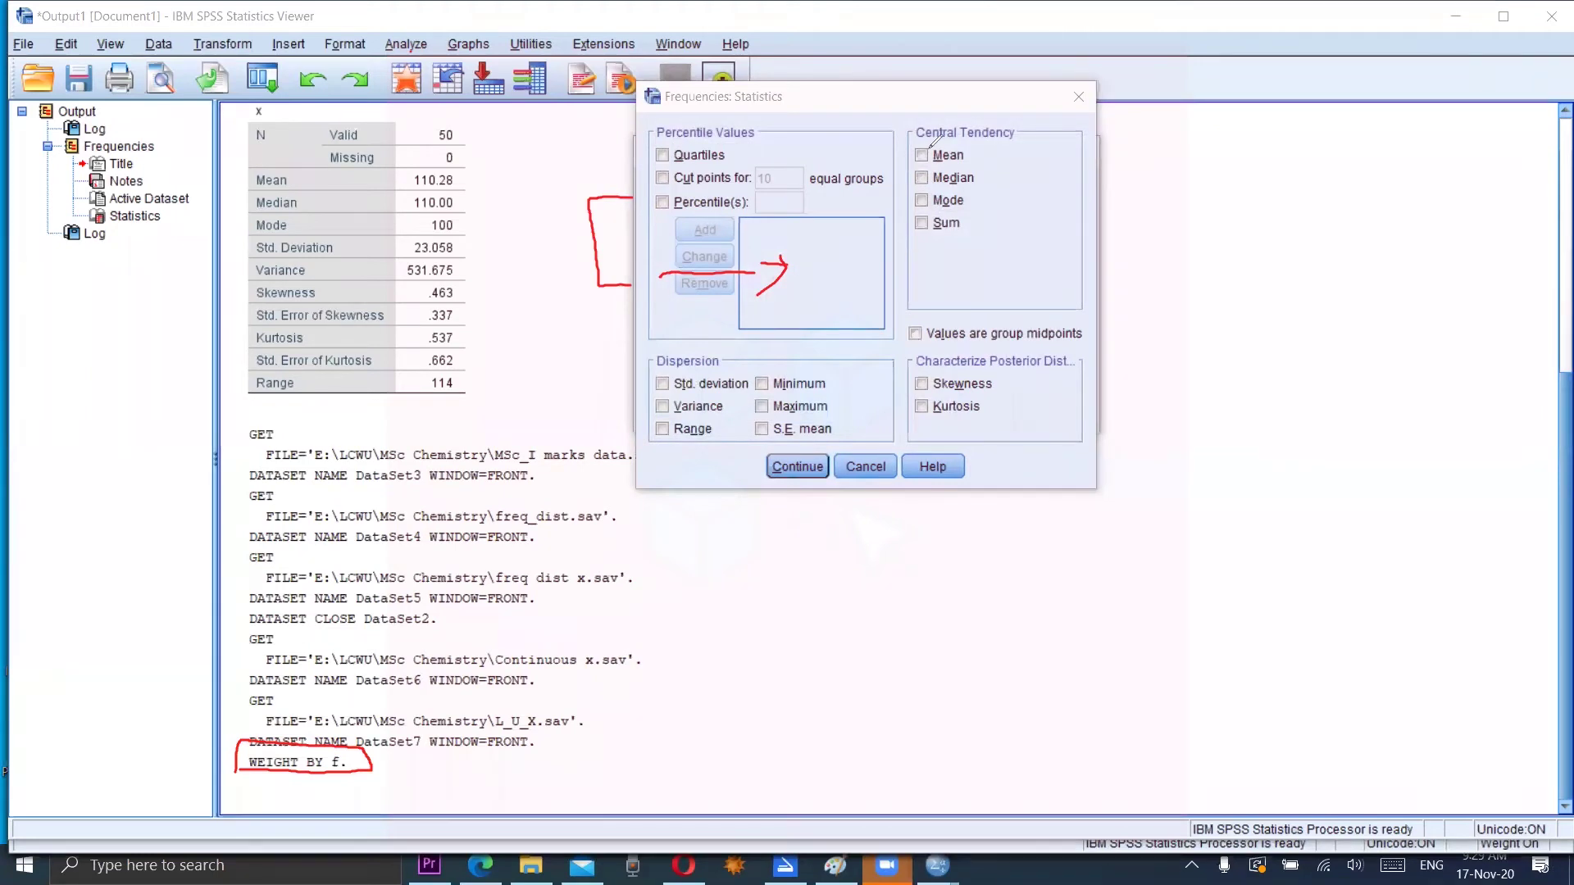
Mark the central tendency, dispersion, and skewness/kurtosis groups in the Statistics dialog with red ink.
mouse_move(990, 147)
mouse_down()
mouse_move(1000, 212)
mouse_move(982, 259)
mouse_move(944, 261)
mouse_up()
mouse_move(742, 338)
mouse_down()
mouse_move(708, 336)
mouse_move(770, 348)
mouse_move(746, 330)
mouse_up()
mouse_move(648, 375)
mouse_down()
mouse_move(627, 399)
mouse_move(648, 450)
mouse_up()
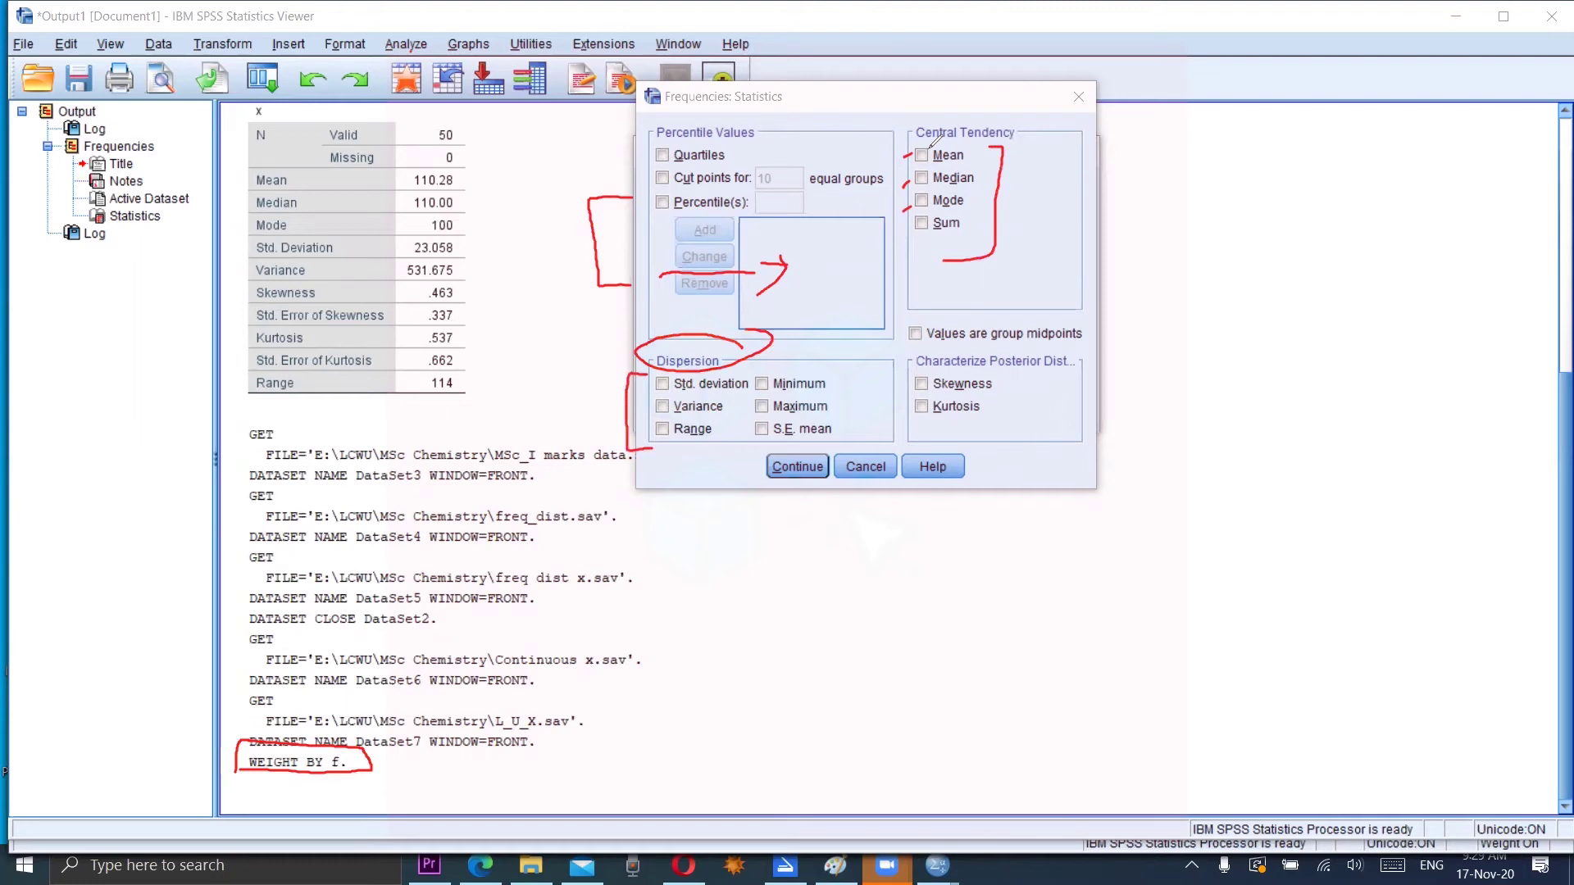
mouse_move(917, 373)
mouse_down()
mouse_move(901, 423)
mouse_move(941, 427)
mouse_up()
Tick mean, median, mode, std. deviation, variance, range, skewness and kurtosis, then run the analysis.
click(929, 156)
click(928, 179)
click(929, 202)
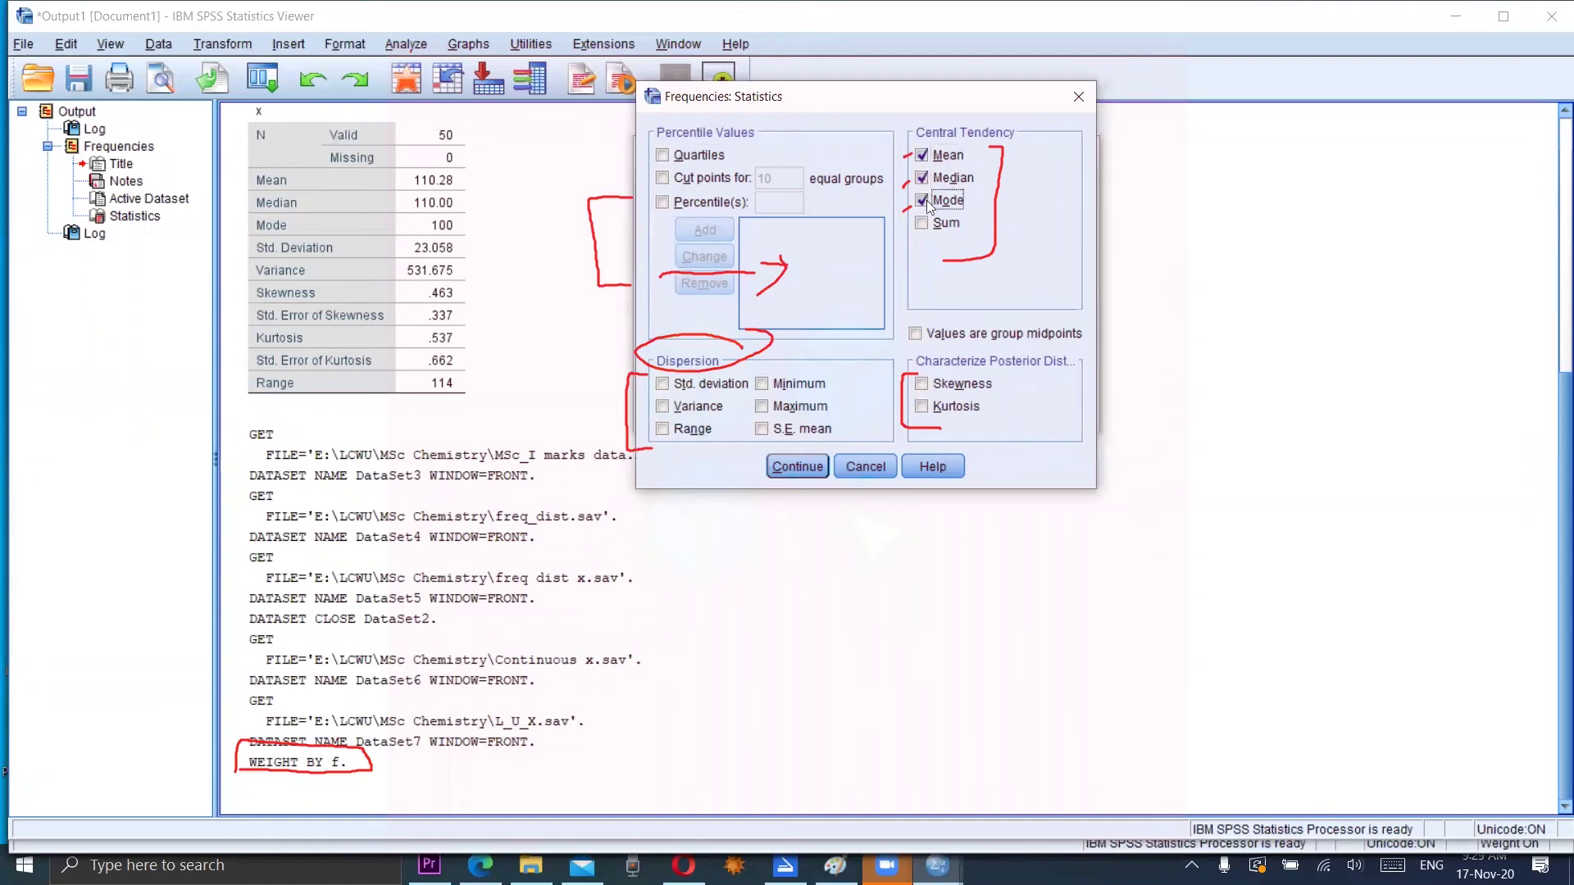
click(663, 384)
click(662, 406)
click(662, 429)
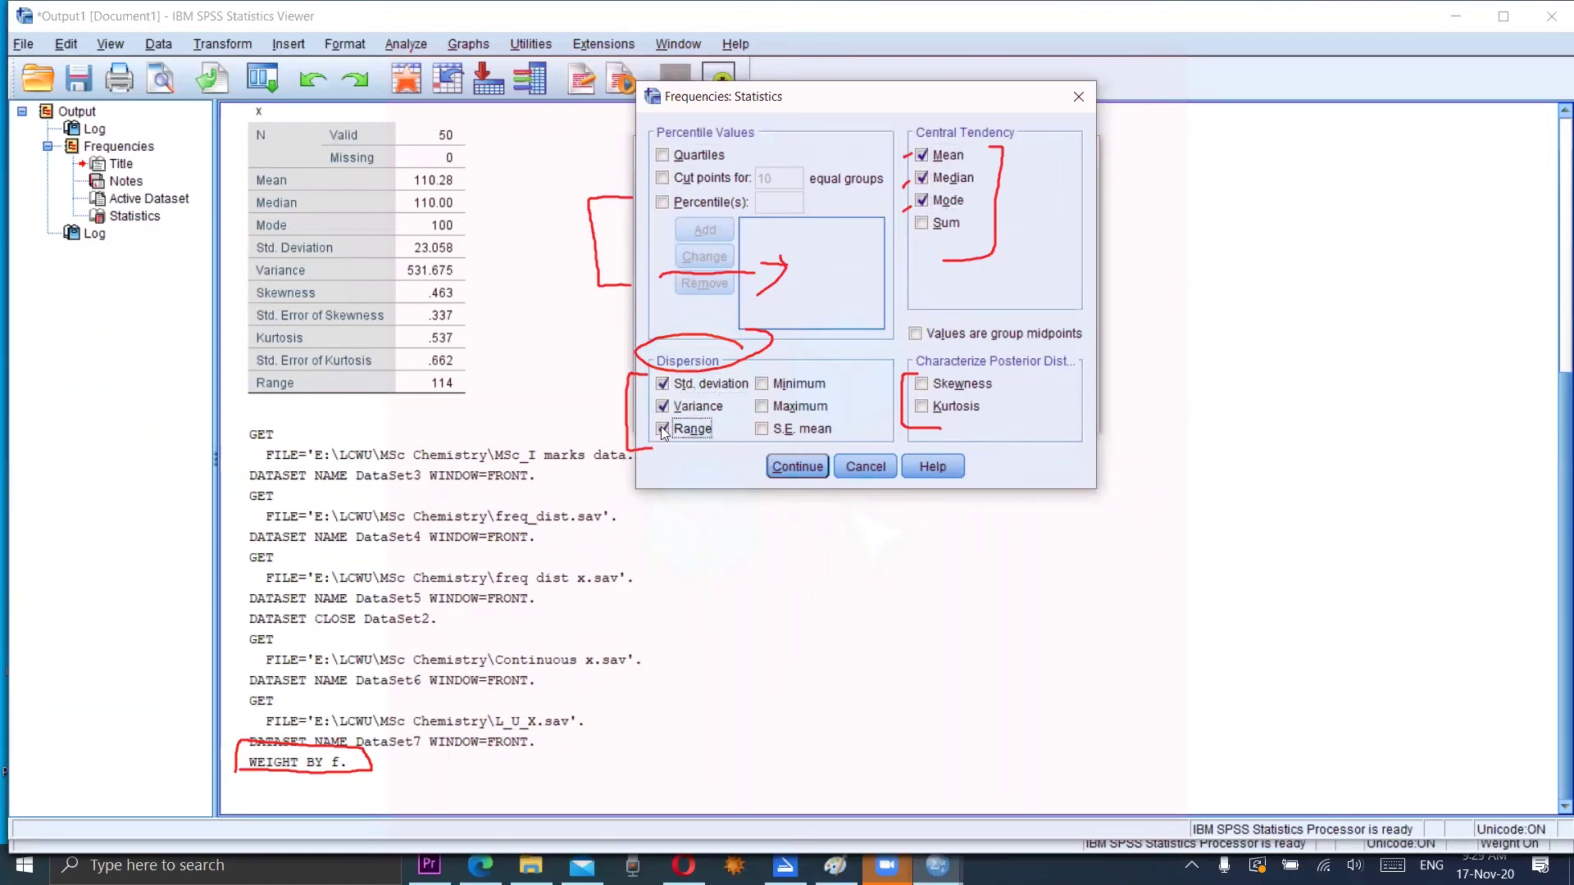
click(924, 385)
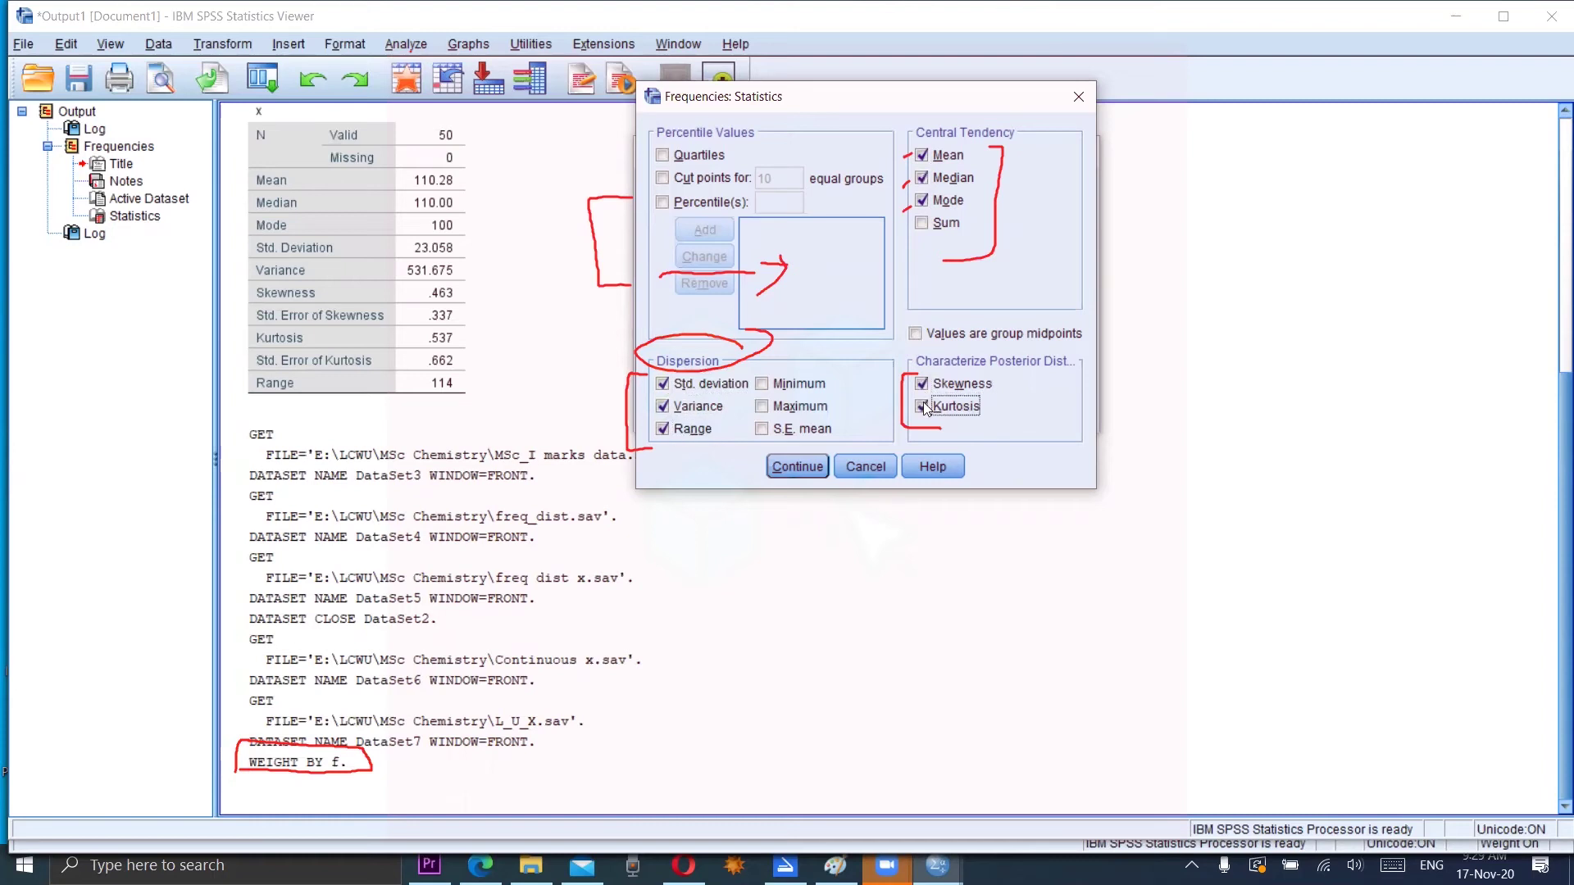
click(792, 469)
click(762, 408)
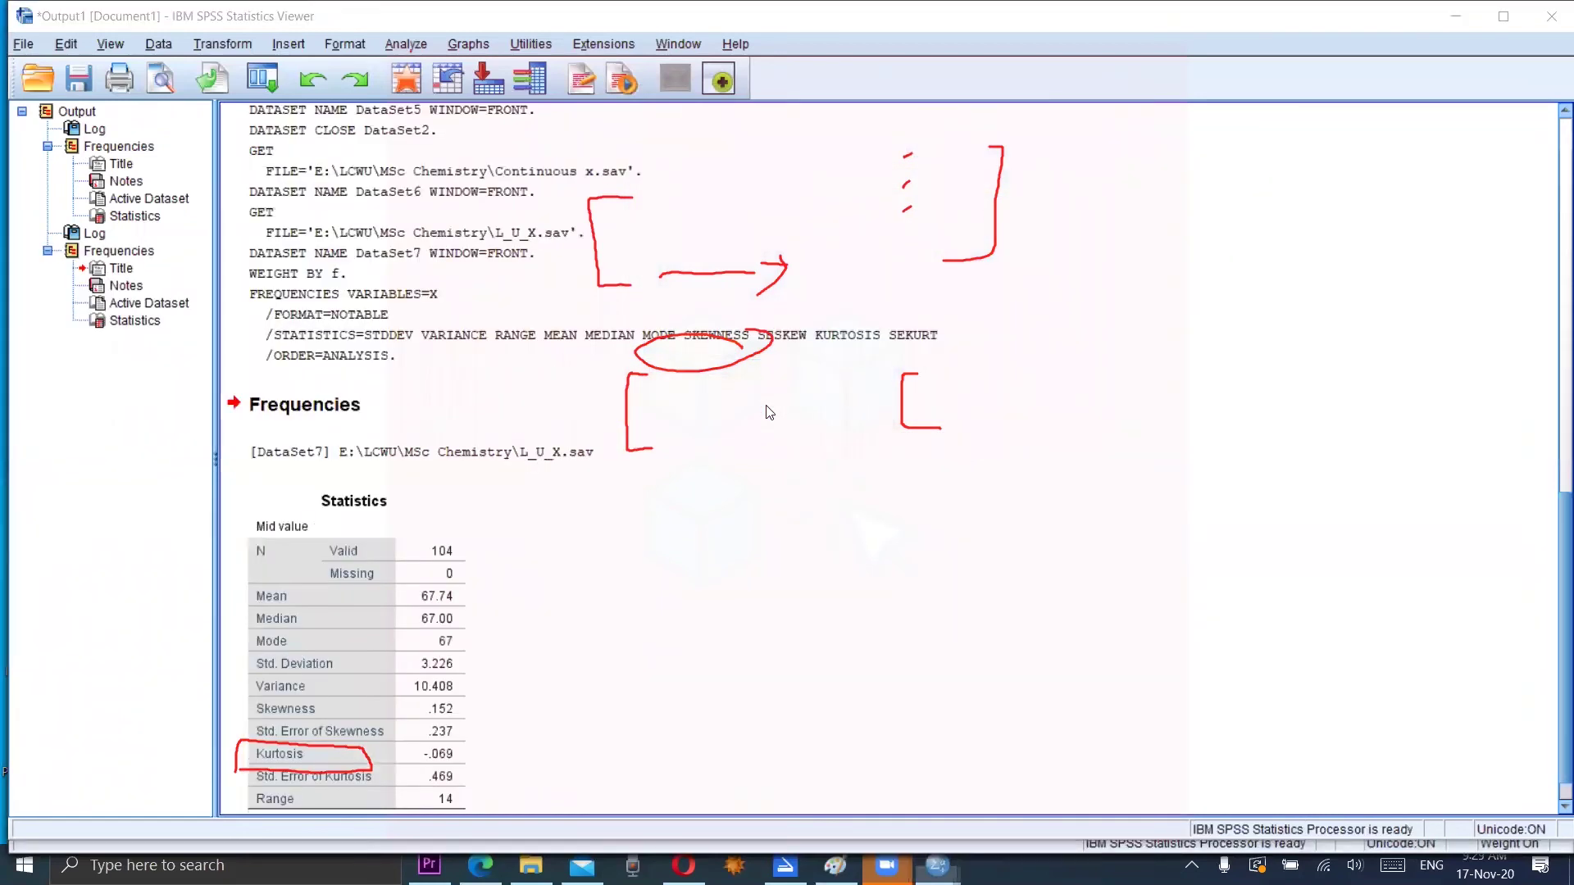
Scroll the output to show Mid value's std. deviation 3.226, variance 10.408 and skewness .152.
scroll(1039, 504, down, 1)
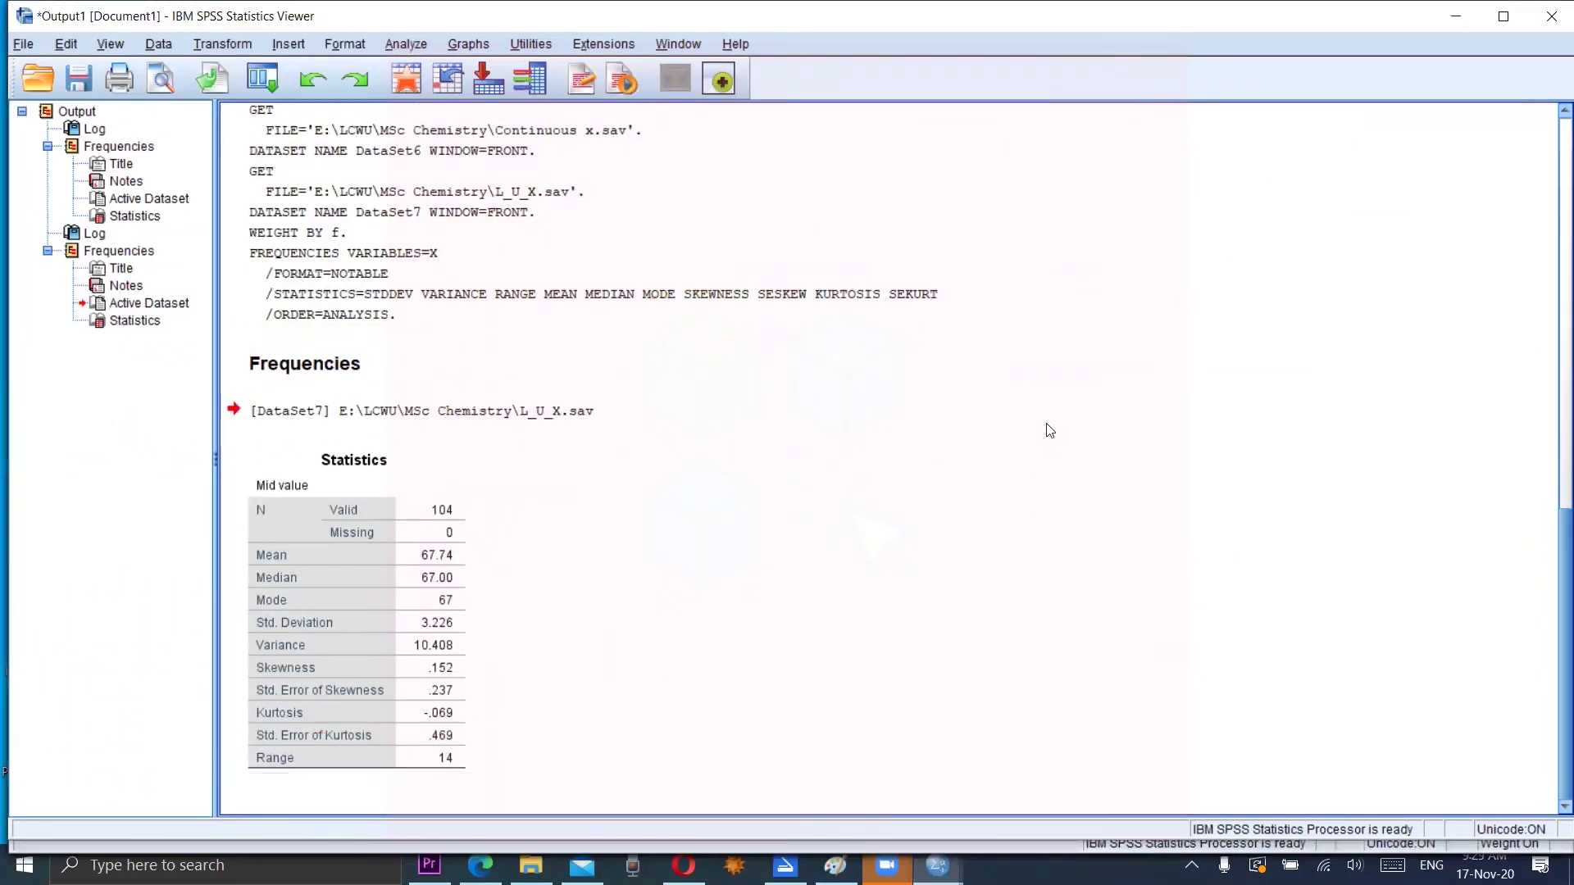